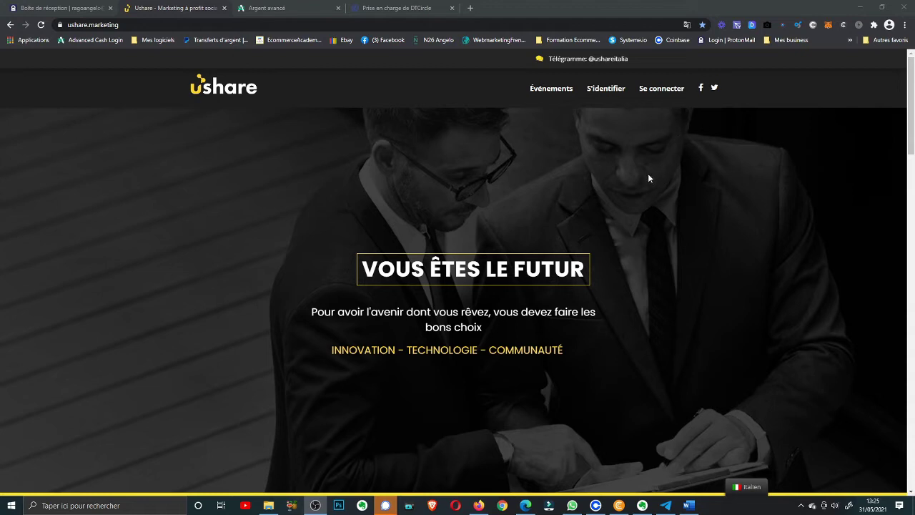
On the Ushare login page, replace the saved member code with the other account's code and sign in
left_click(656, 93)
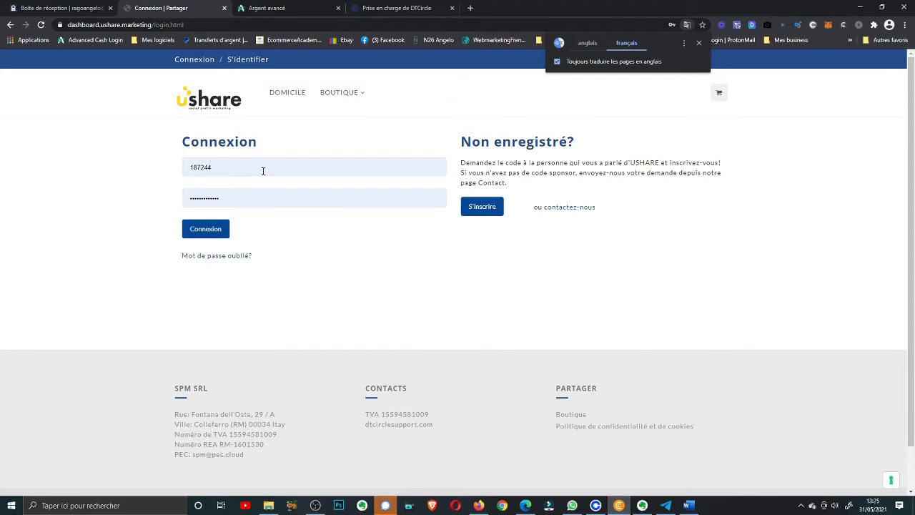
left_click(230, 165)
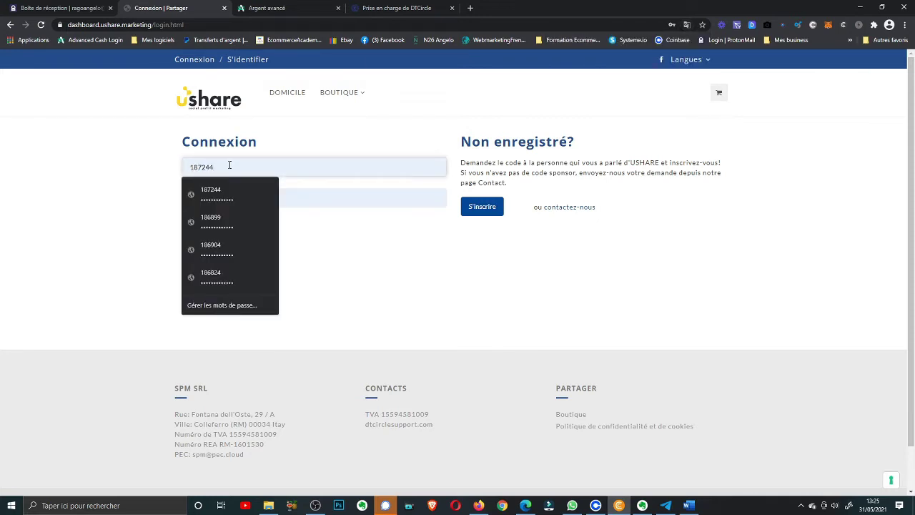
key("BackSpace")
key("BackSpace")
key("BackSpace")
key("BackSpace")
key("BackSpace")
key("BackSpace")
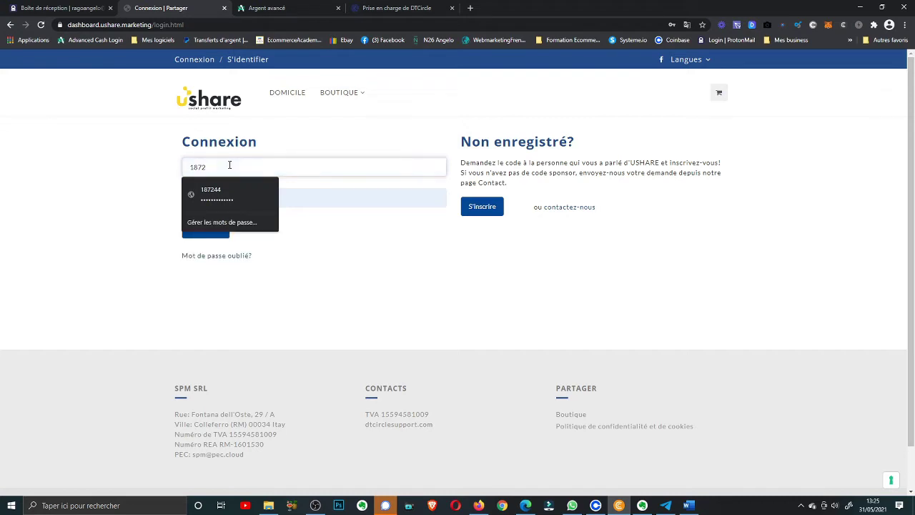
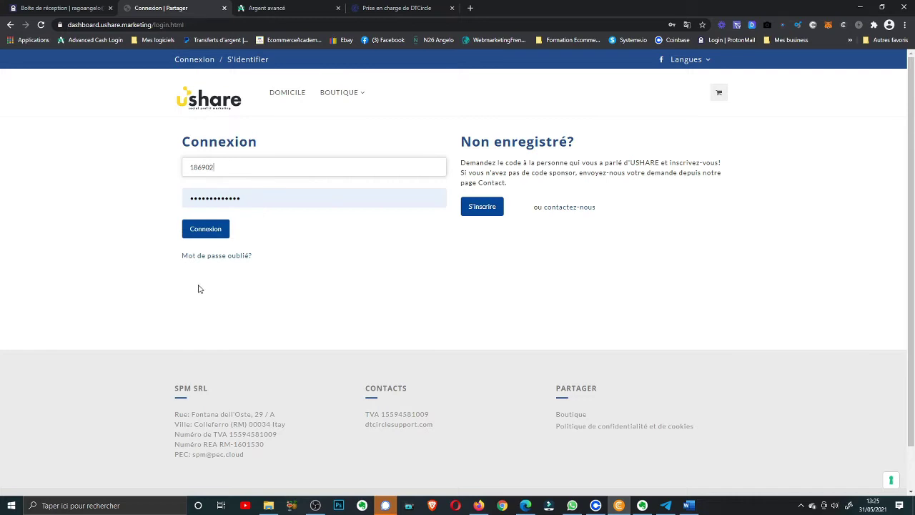
left_click(212, 236)
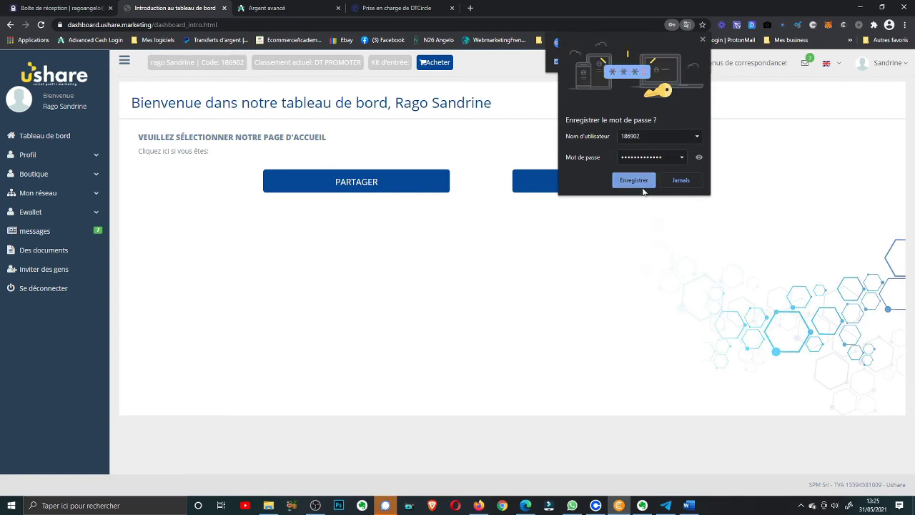
Save the login in Chrome, pick the Pro-Sharer home, dismiss the messages notice, and open Boutique > Ordres
left_click(639, 182)
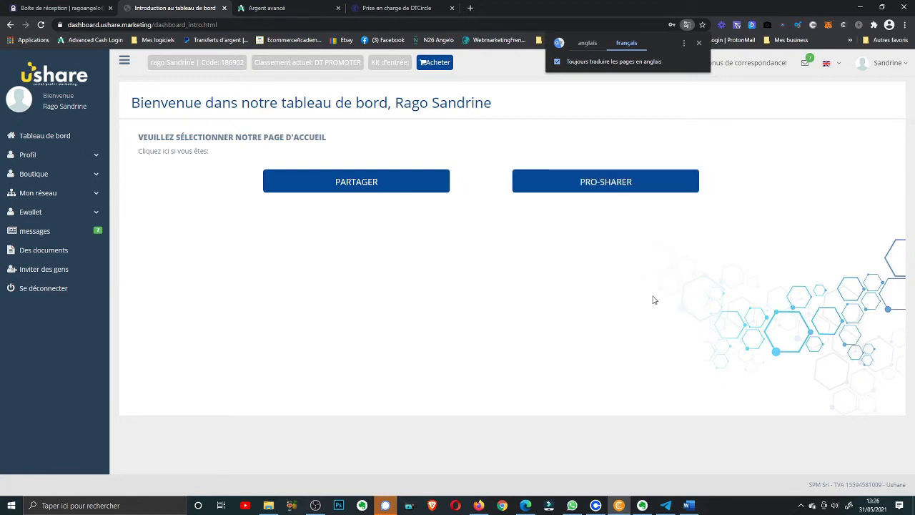
left_click(608, 191)
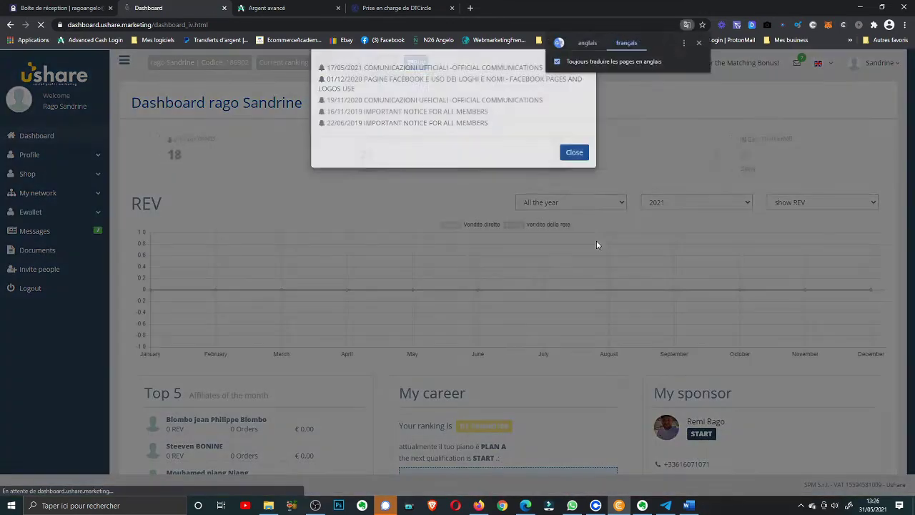
left_click(587, 77)
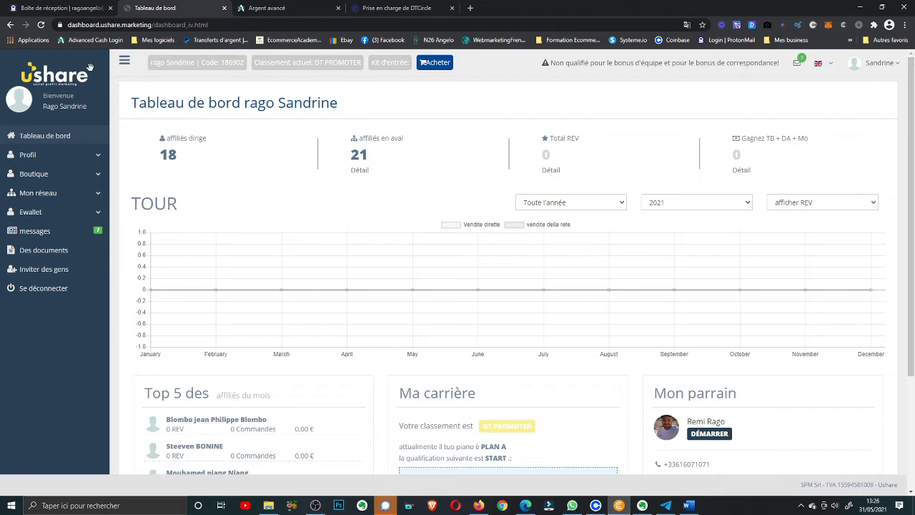
left_click(33, 177)
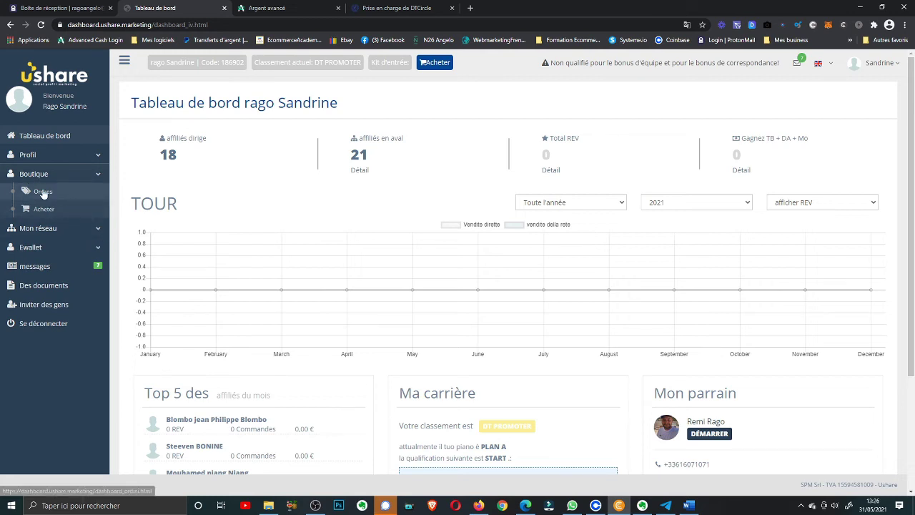
left_click(44, 192)
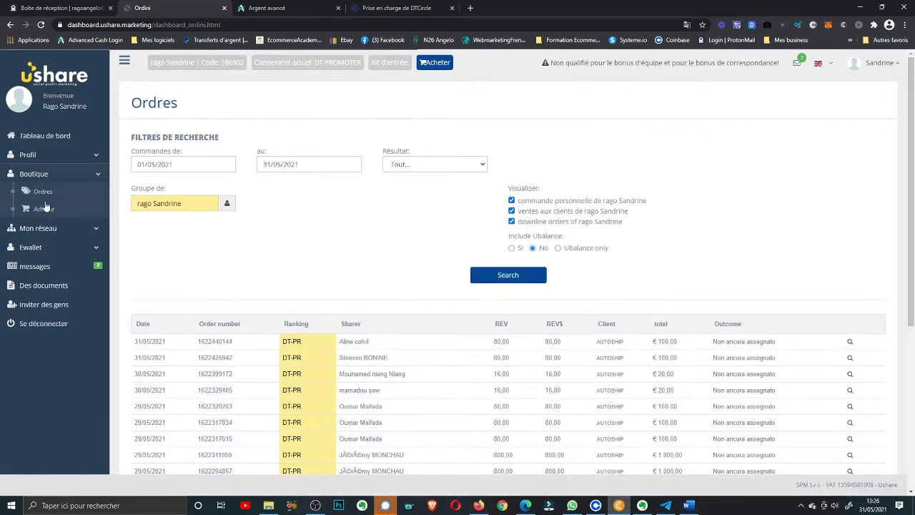
Add one UCARD 100 (100,00 €) from the Ucard shop category to the cart and complete the order
left_click(45, 209)
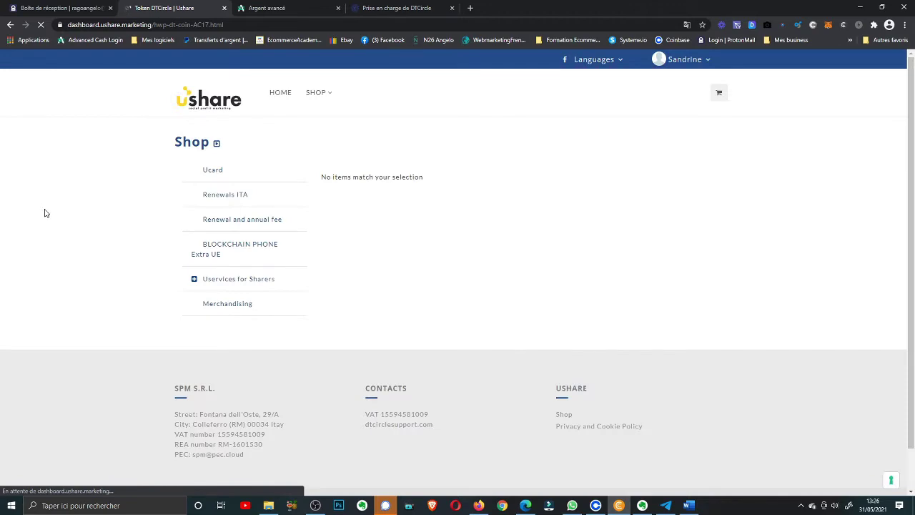
left_click(213, 173)
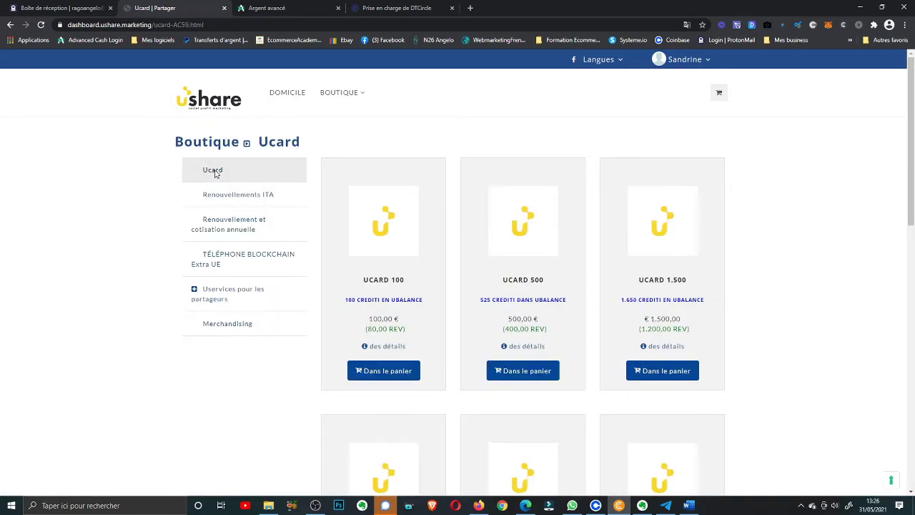
left_click(381, 372)
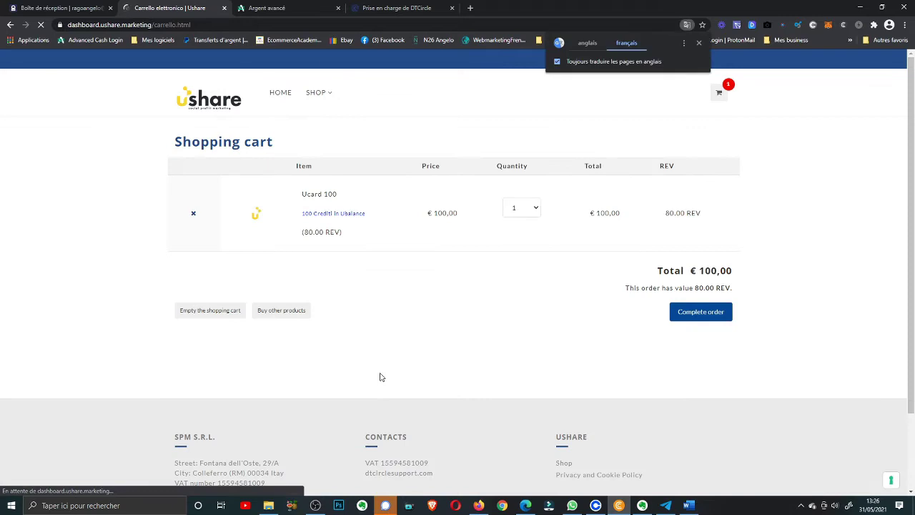
left_click(682, 319)
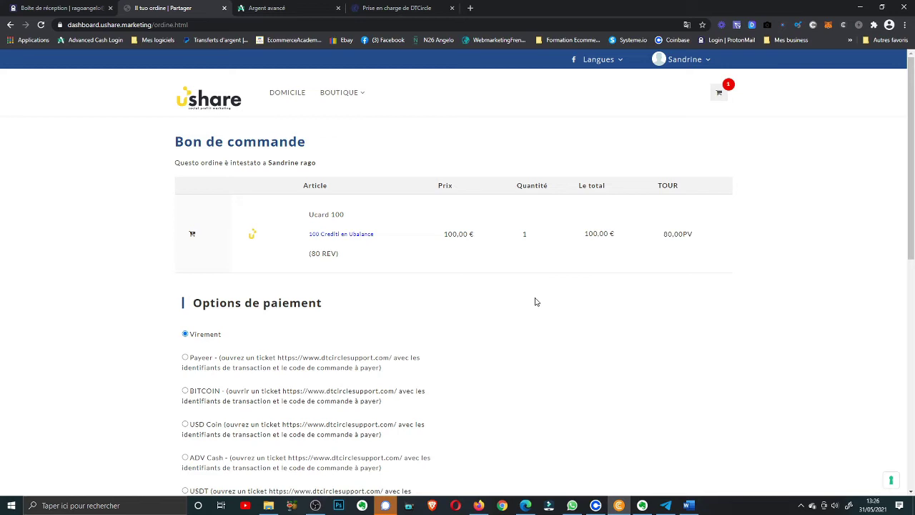
Choose ADV Cash payment, accept the Italian-law and general sale conditions, and submit the Ucard 100 order
scroll(537, 302, "down", 2)
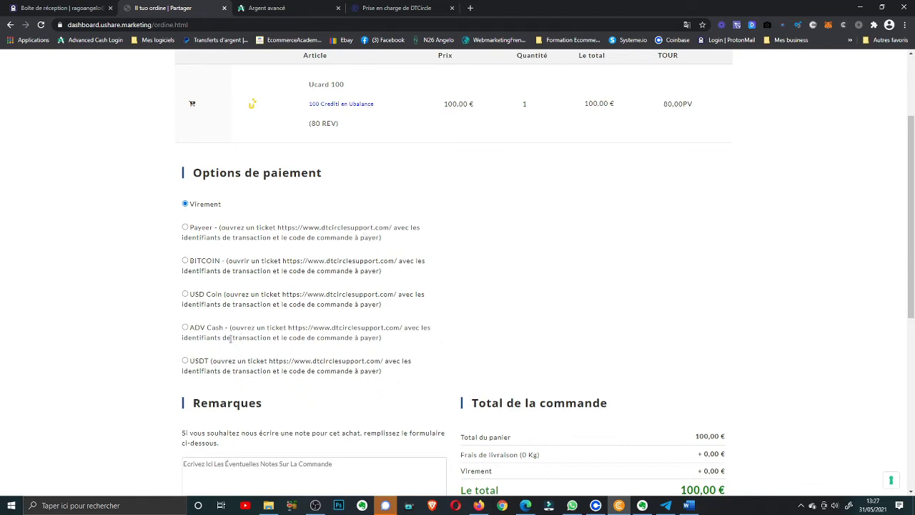
left_click(185, 328)
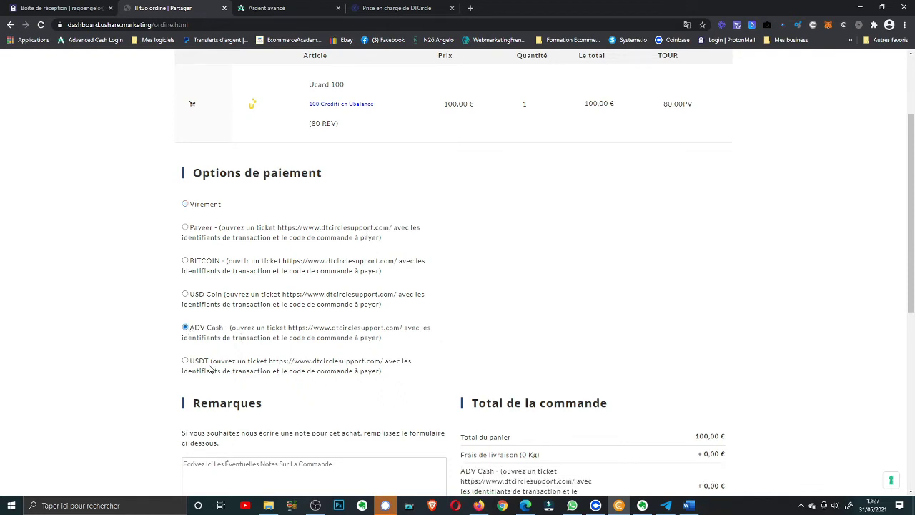
scroll(328, 323, "down", 2)
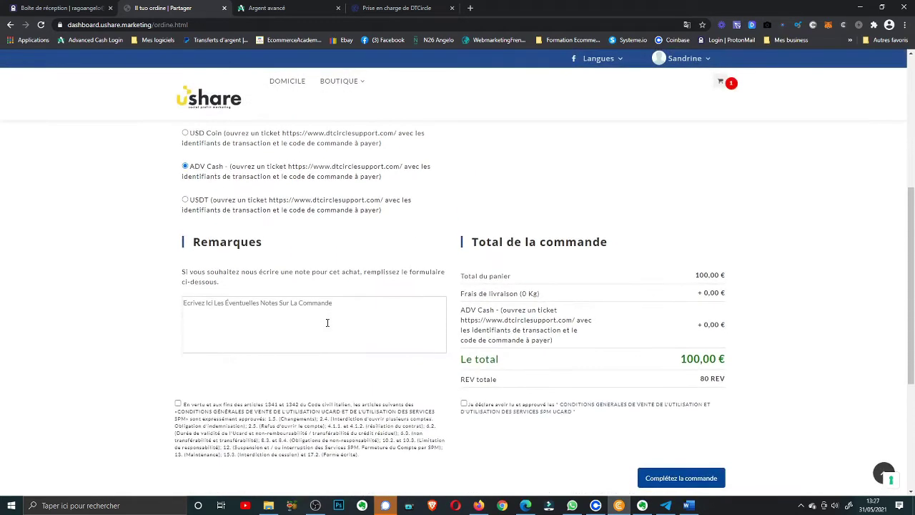
scroll(327, 322, "down", 1)
left_click(178, 337)
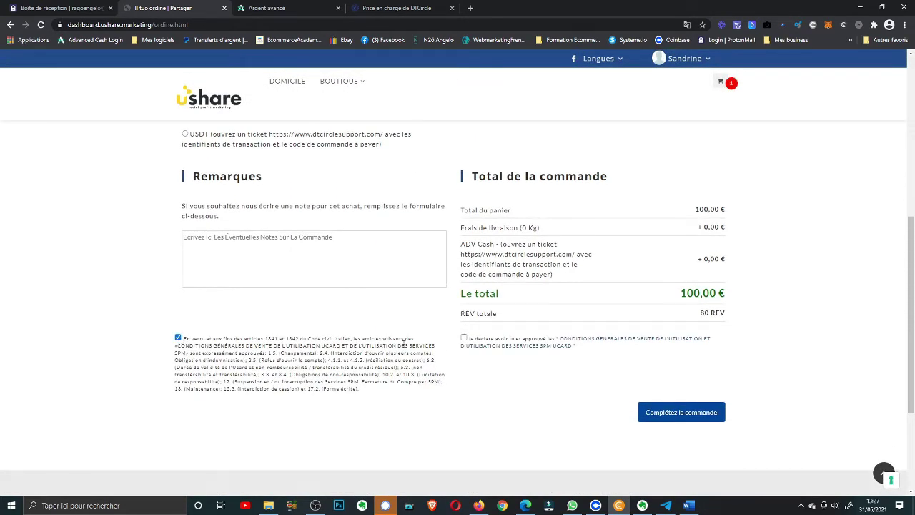
left_click(463, 338)
left_click(663, 422)
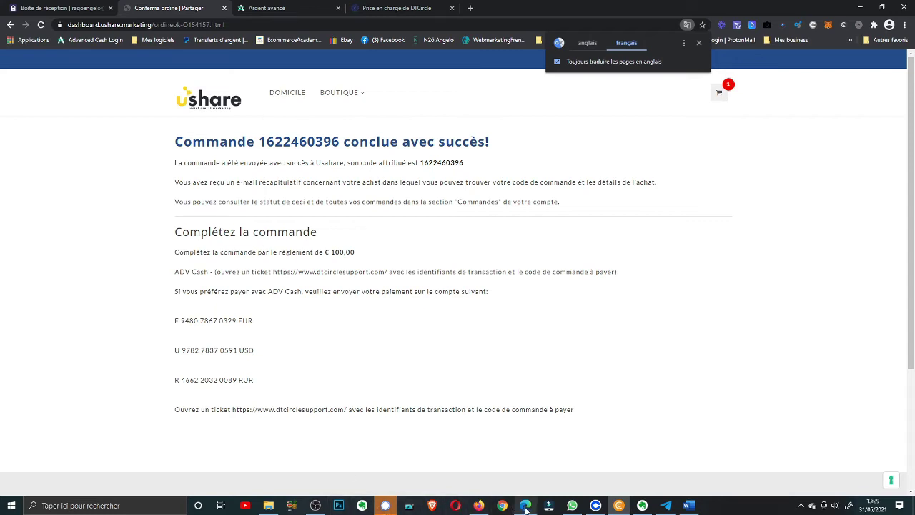
Look over the € 100.00 ADV Cash payment details on the confirmation page, then switch to the Gmail inbox
mouse_move(525, 509)
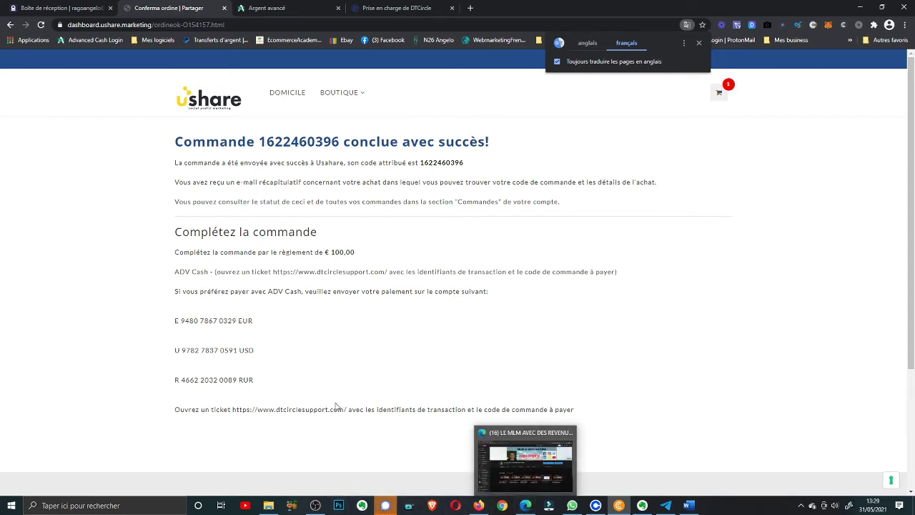
scroll(335, 399, "down", 3)
scroll(347, 407, "up", 3)
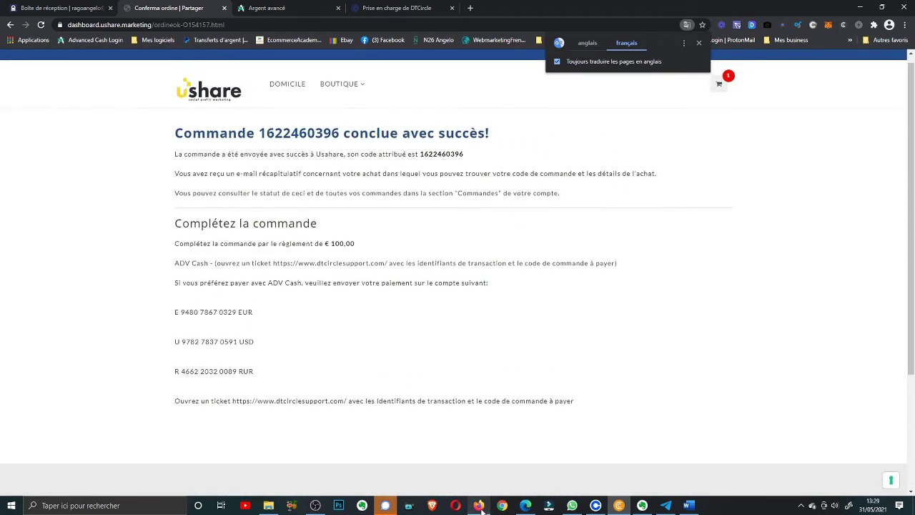
left_click(478, 505)
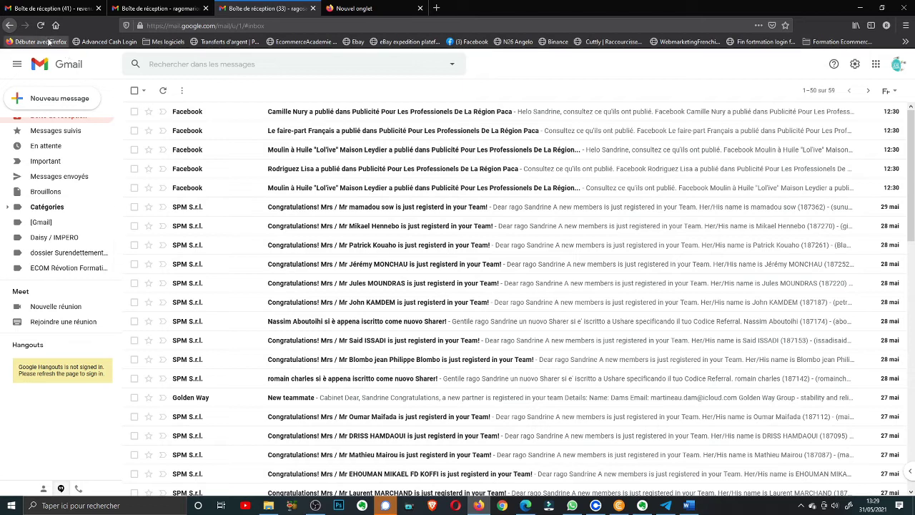
Delete the five Facebook notification emails and reload Gmail to fetch new mail
left_click(135, 112)
left_click(134, 131)
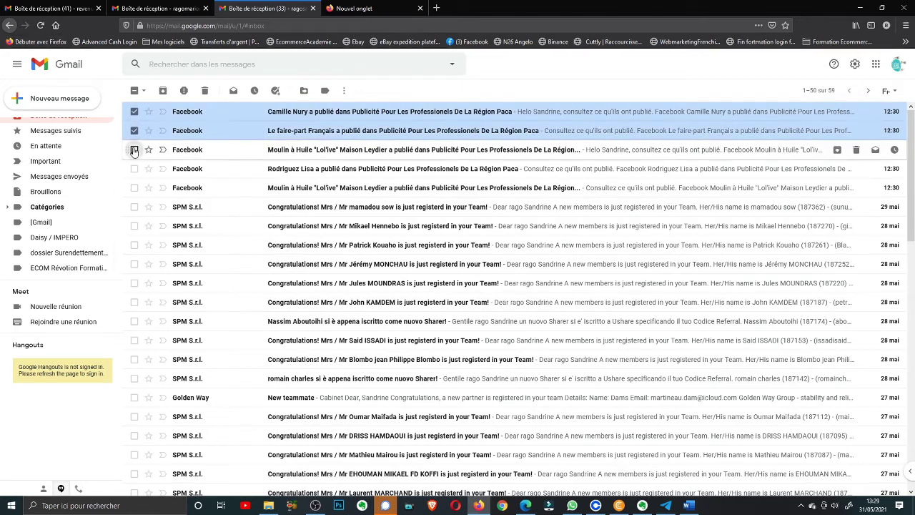
left_click(134, 149)
left_click(135, 169)
left_click(135, 187)
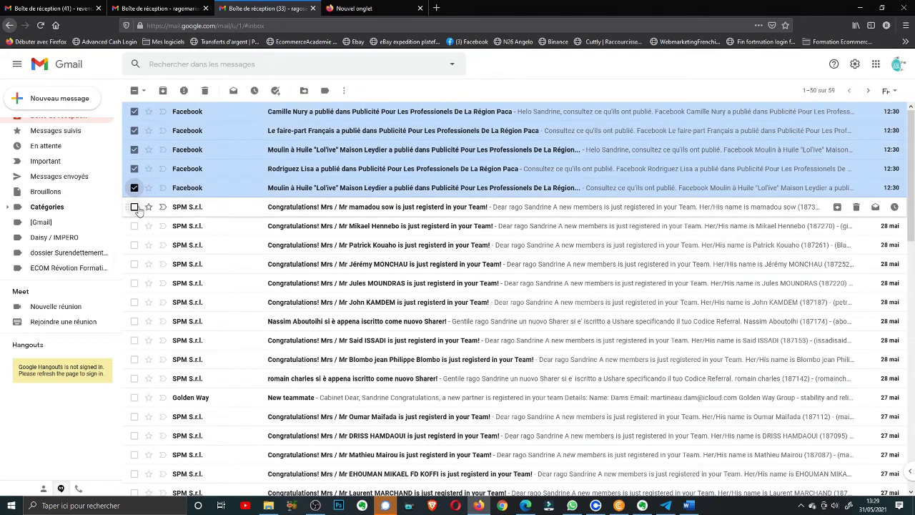
left_click(205, 91)
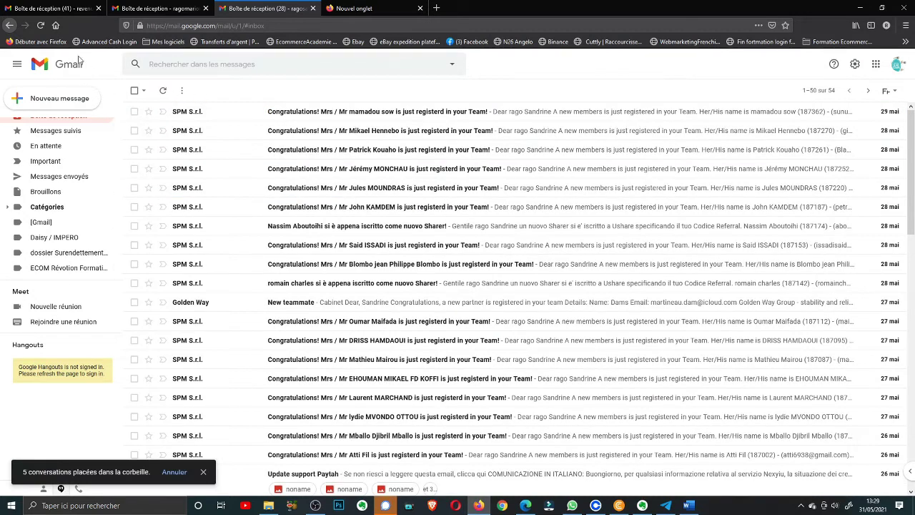
left_click(41, 26)
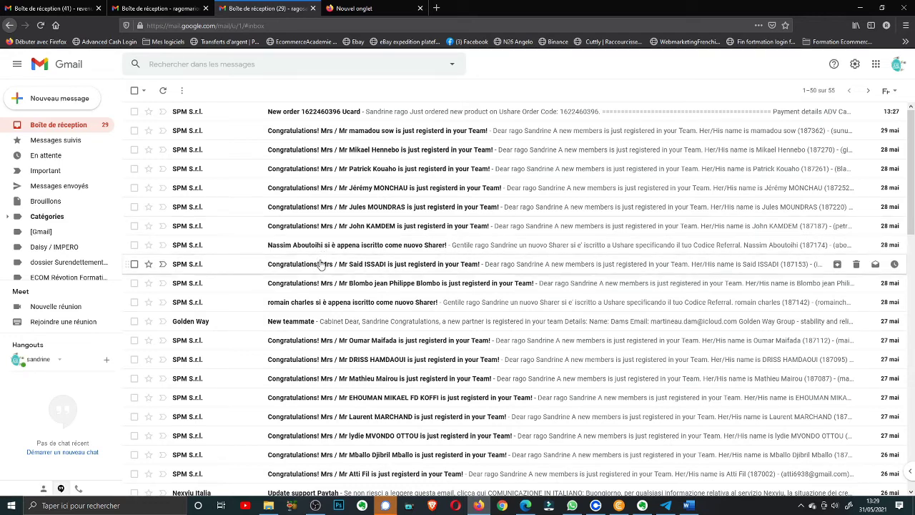
Open two new-member registration emails, translate each into French, and go back to the inbox
left_click(288, 247)
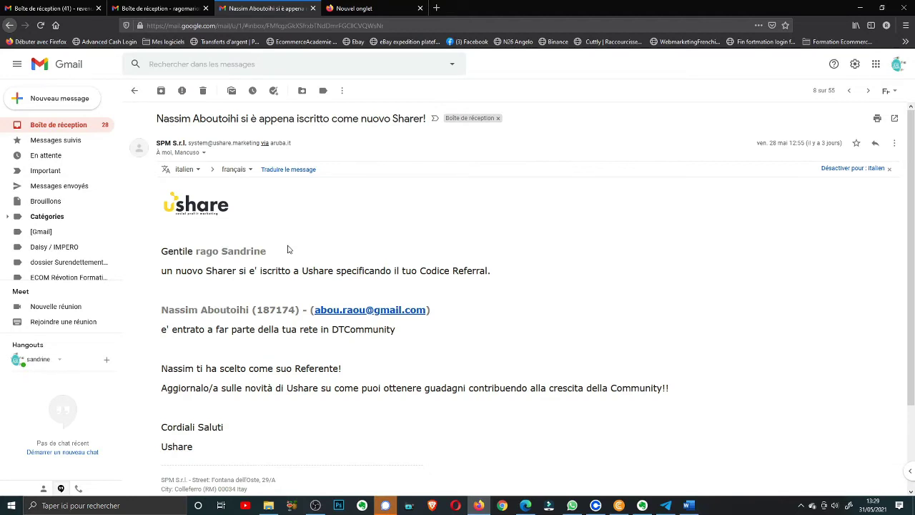
left_click(294, 171)
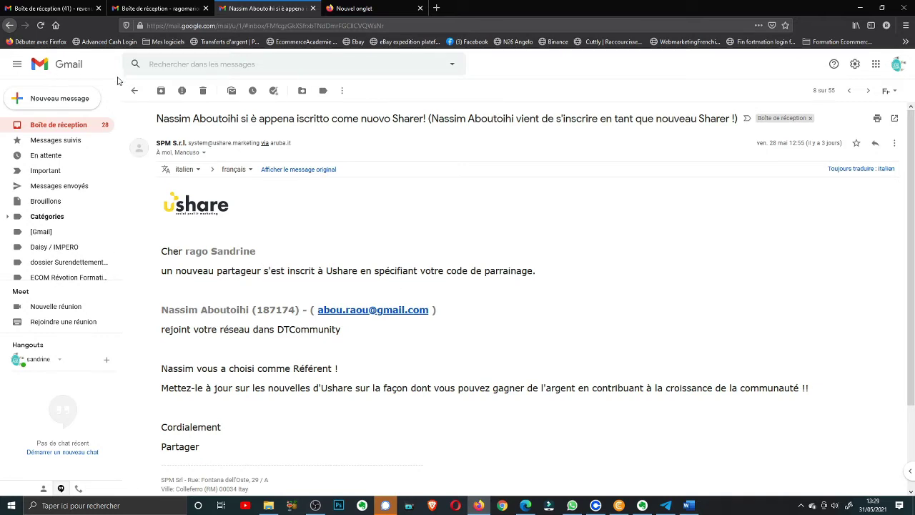
left_click(133, 95)
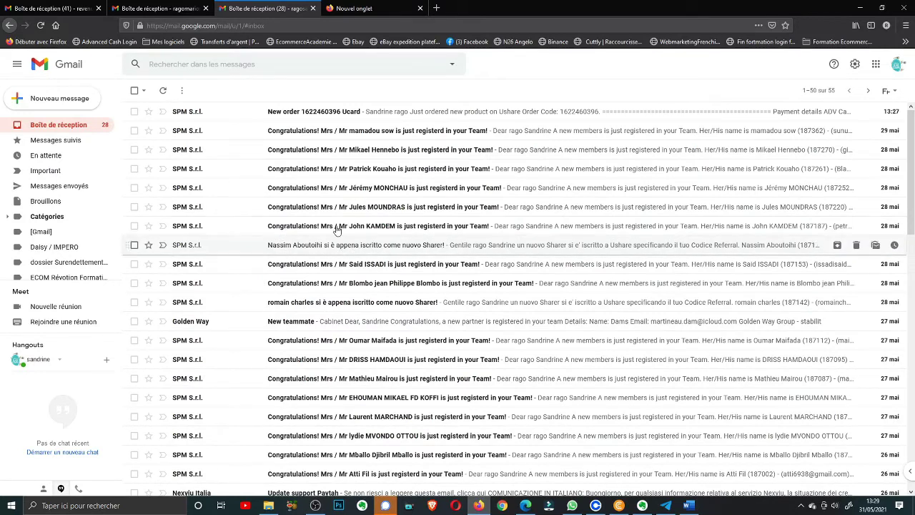
left_click(305, 233)
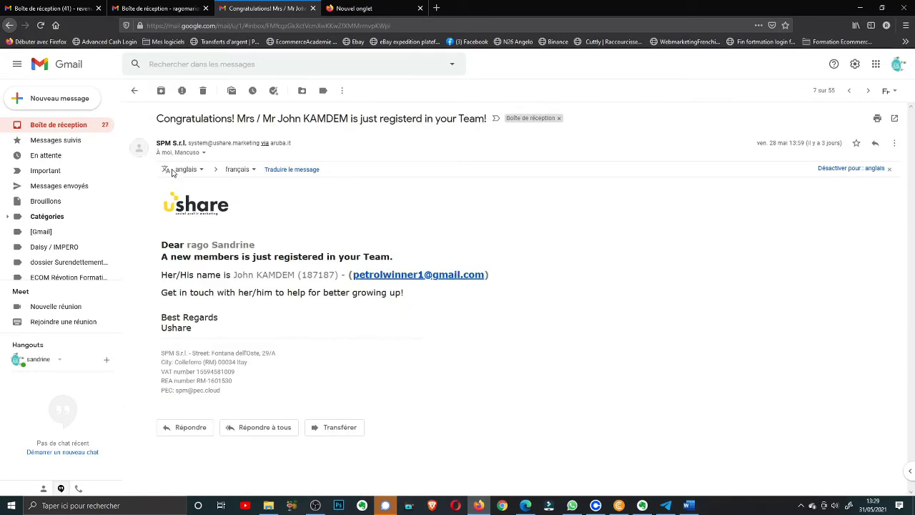
left_click(284, 172)
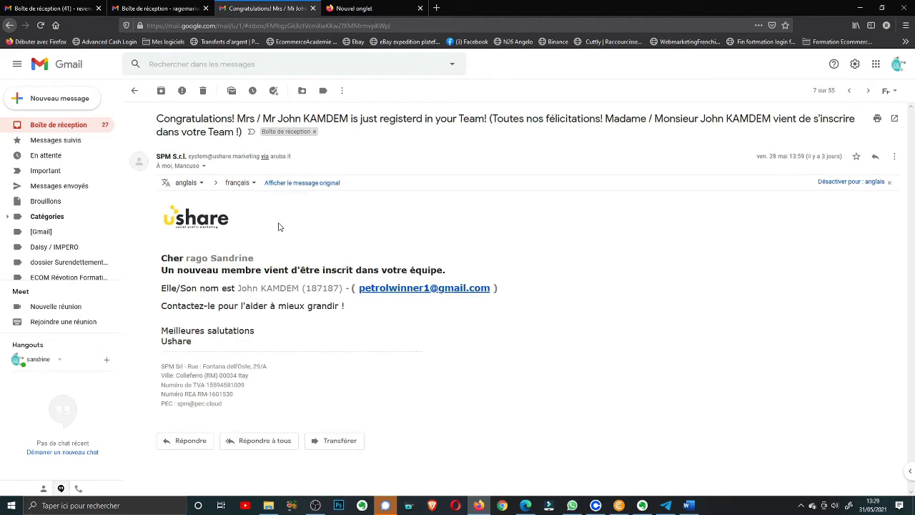
left_click(135, 90)
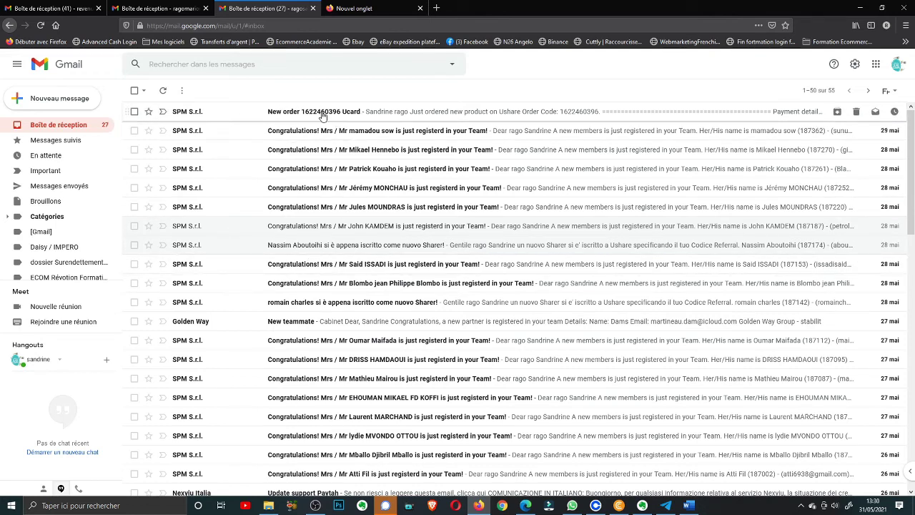
Open the 'New order … Ucard' email and scroll through its ADV Cash payment details and €100,00 total
left_click(322, 115)
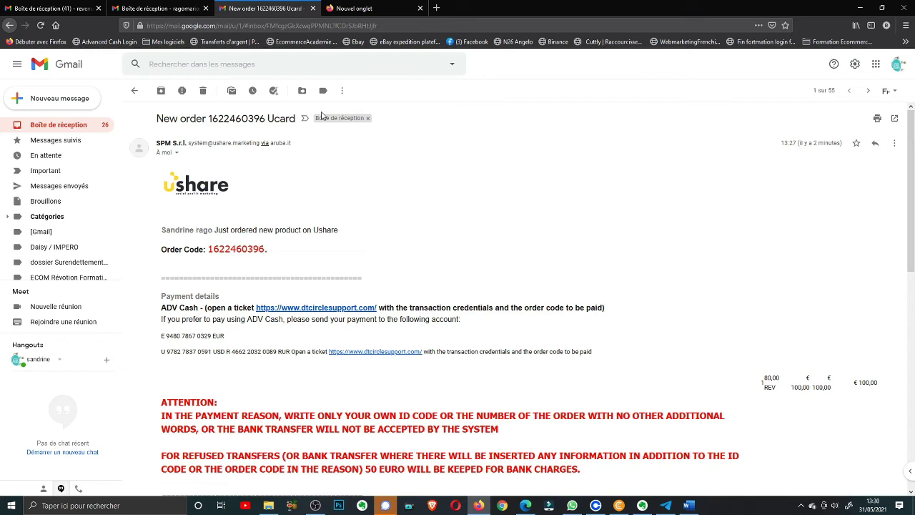
scroll(322, 122, "down", 1)
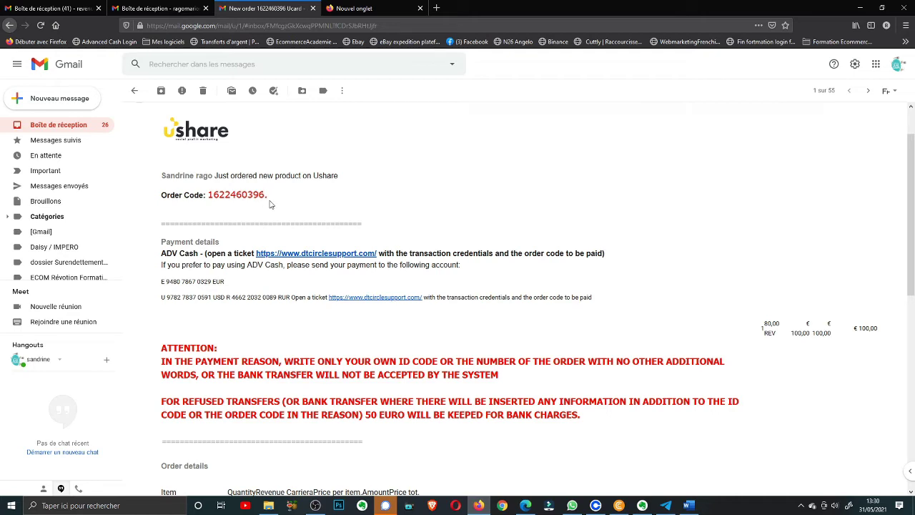
scroll(270, 204, "down", 2)
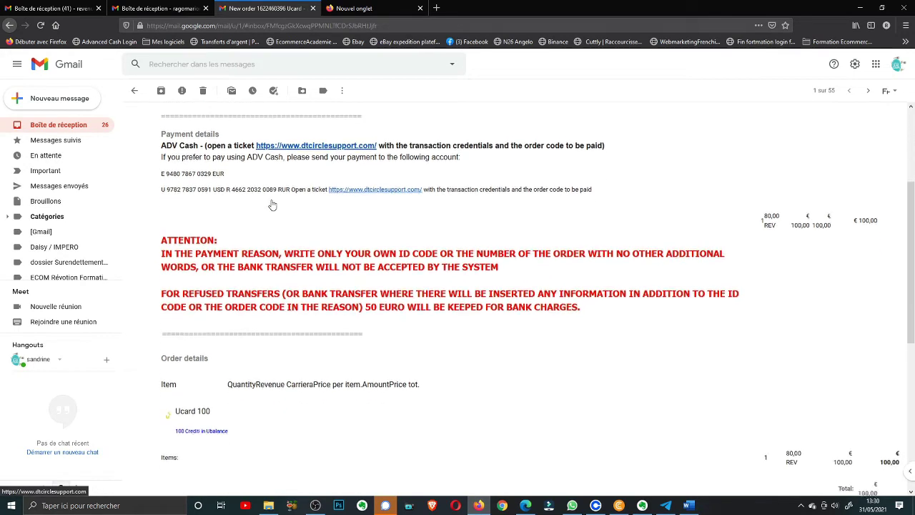
scroll(272, 204, "down", 2)
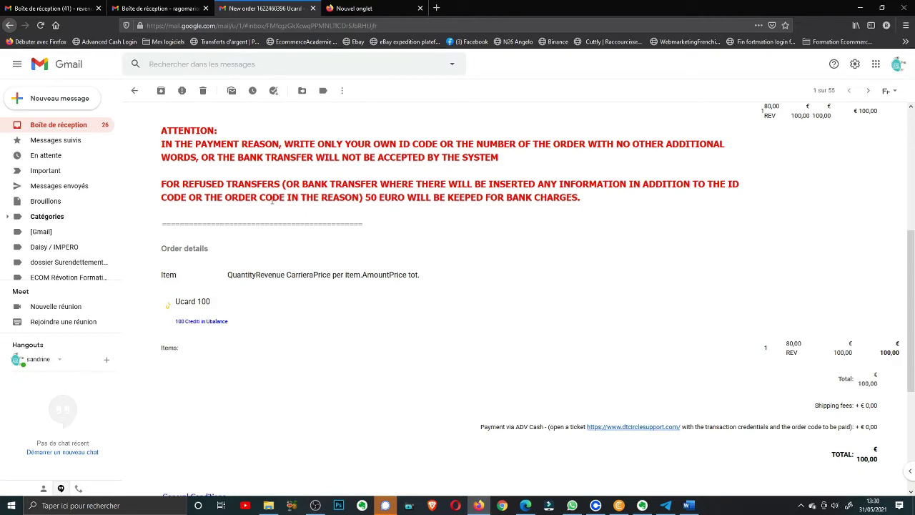
scroll(272, 203, "up", 5)
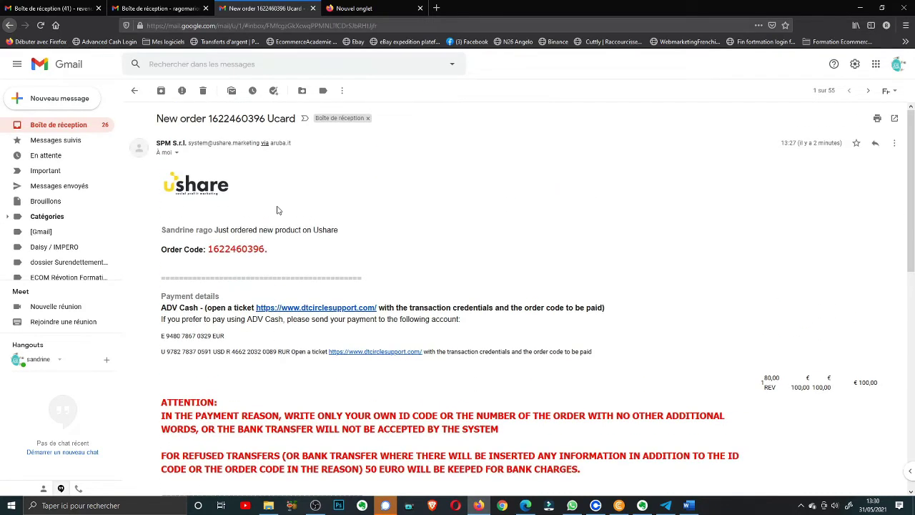
scroll(279, 210, "down", 1)
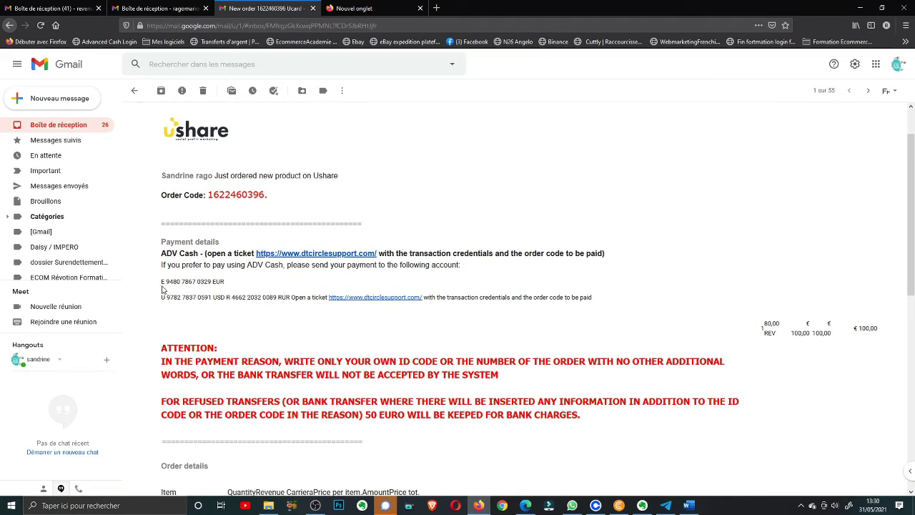
scroll(304, 203, "up", 1)
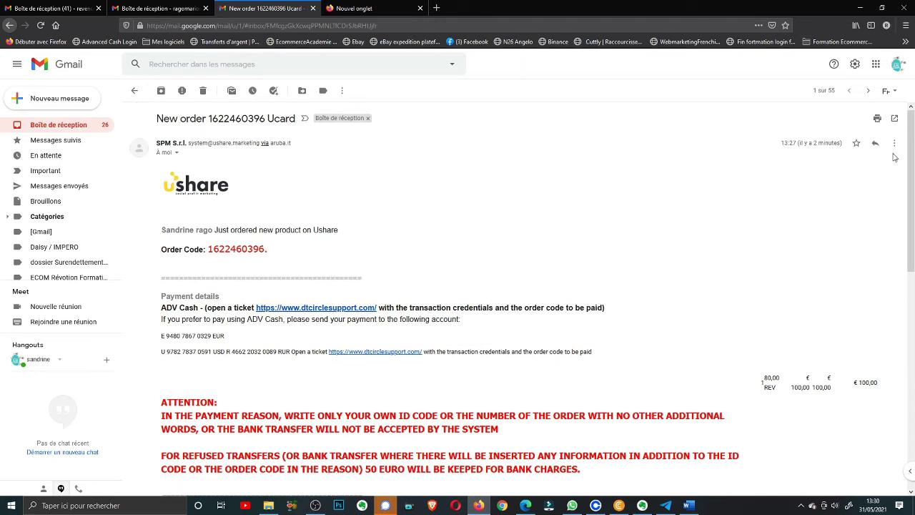
Translate the Ucard order email into French, read it, then return to the Ushare order page
left_click(893, 143)
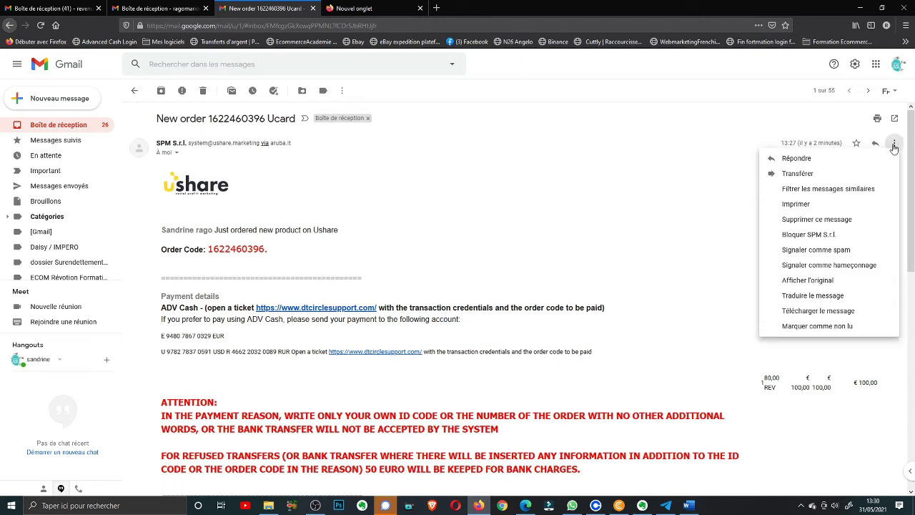
left_click(805, 295)
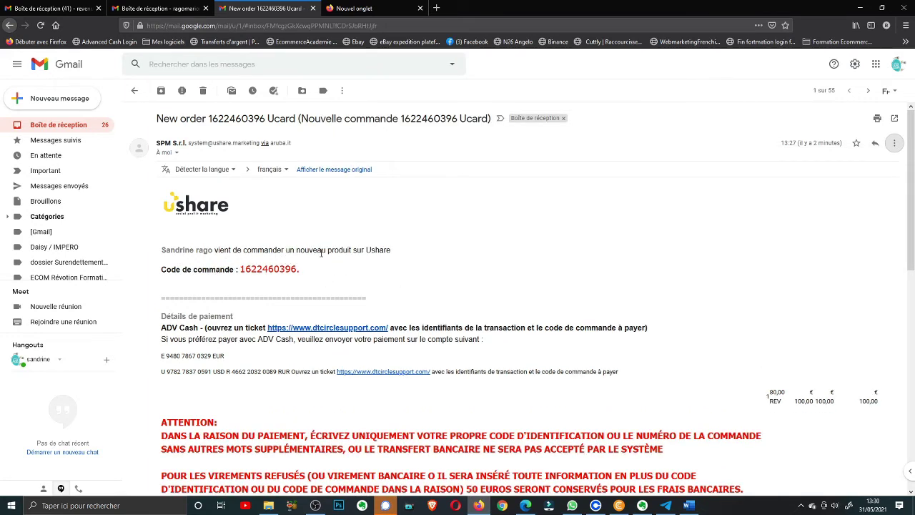
scroll(304, 310, "down", 2)
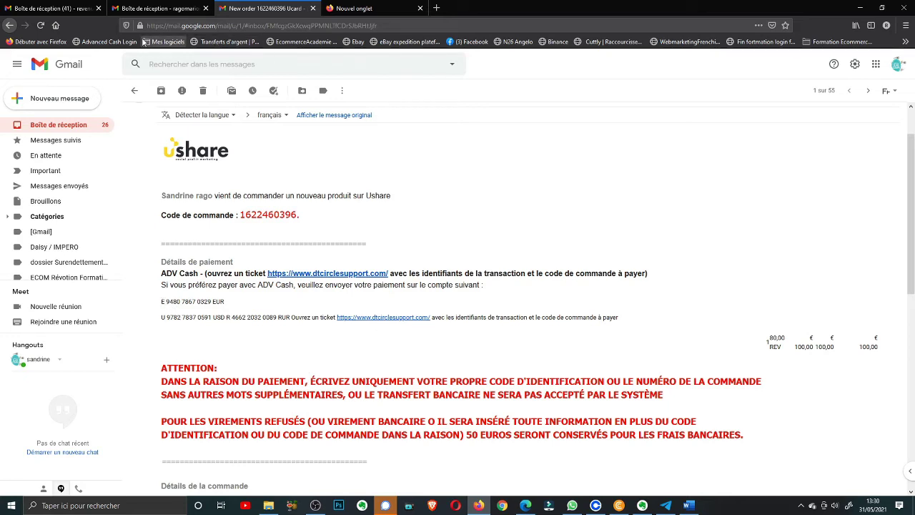
left_click(620, 506)
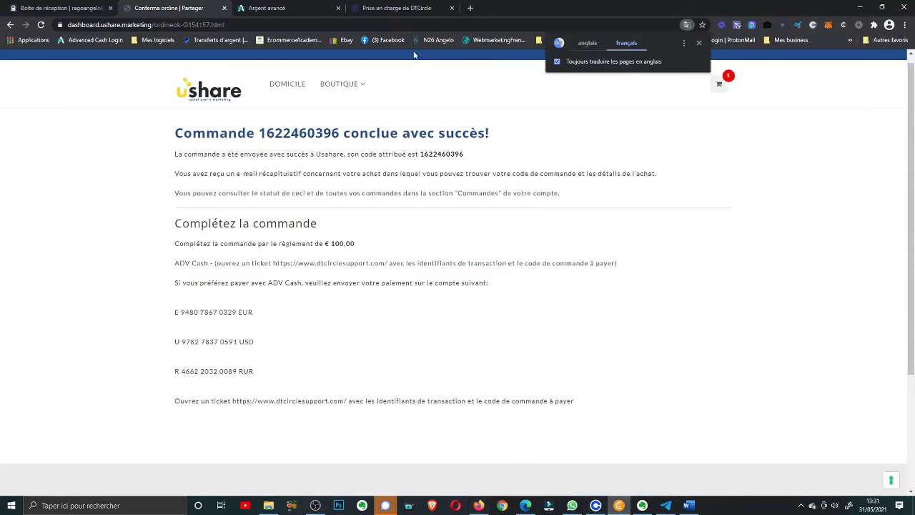
Log into Advcash, dismiss the security configuration reminder, and open the Europe EUR card page
left_click(282, 7)
left_click(376, 280)
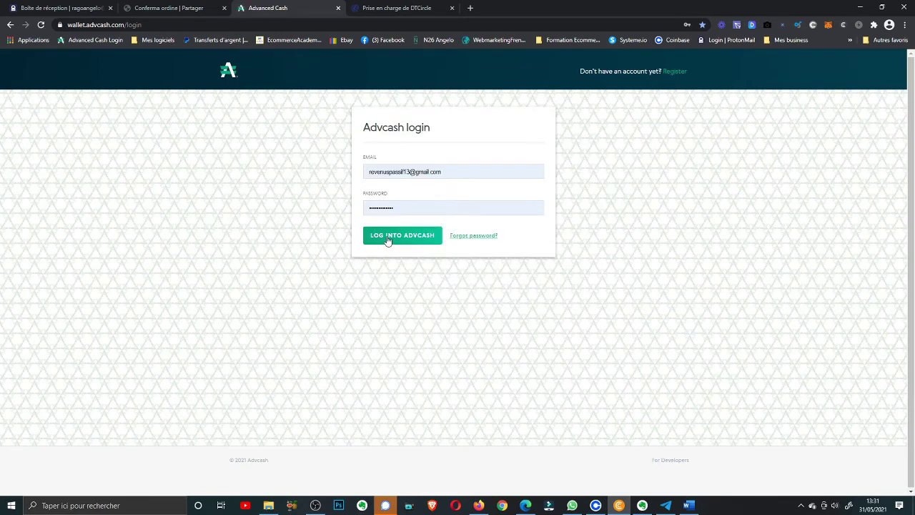
left_click(387, 238)
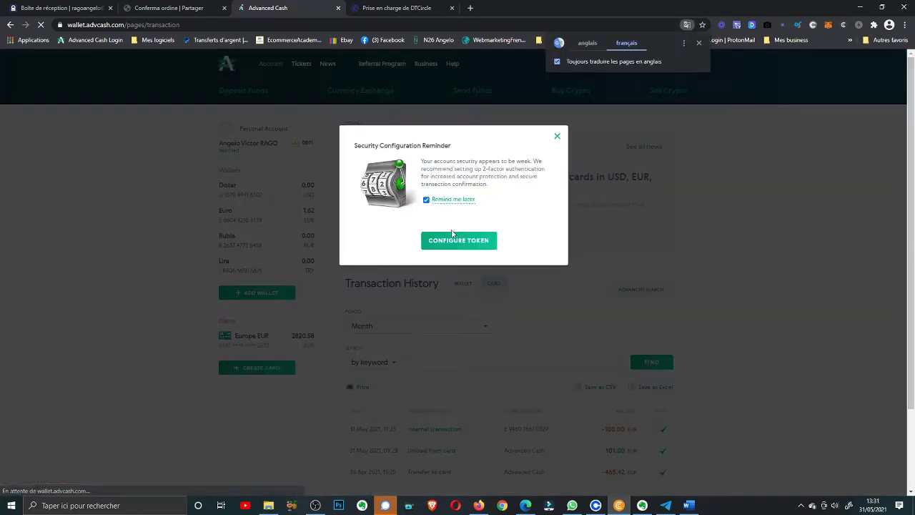
left_click(557, 137)
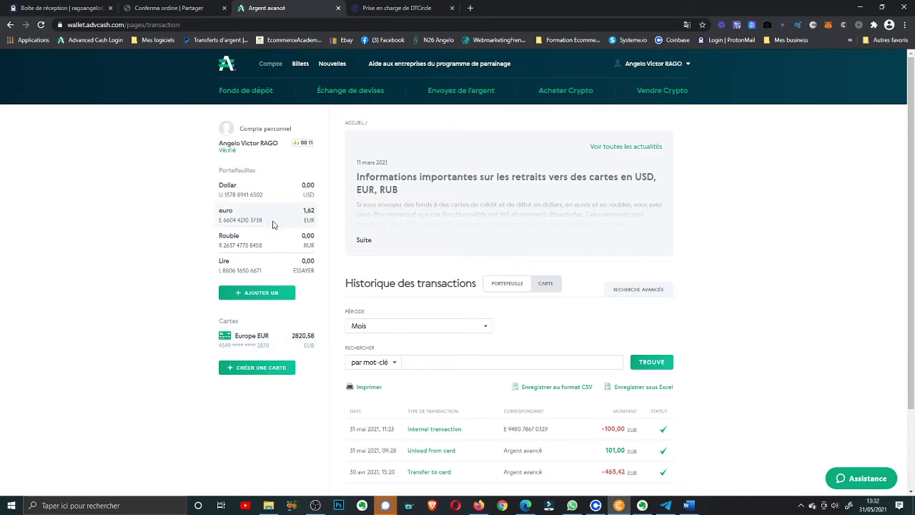
left_click(257, 339)
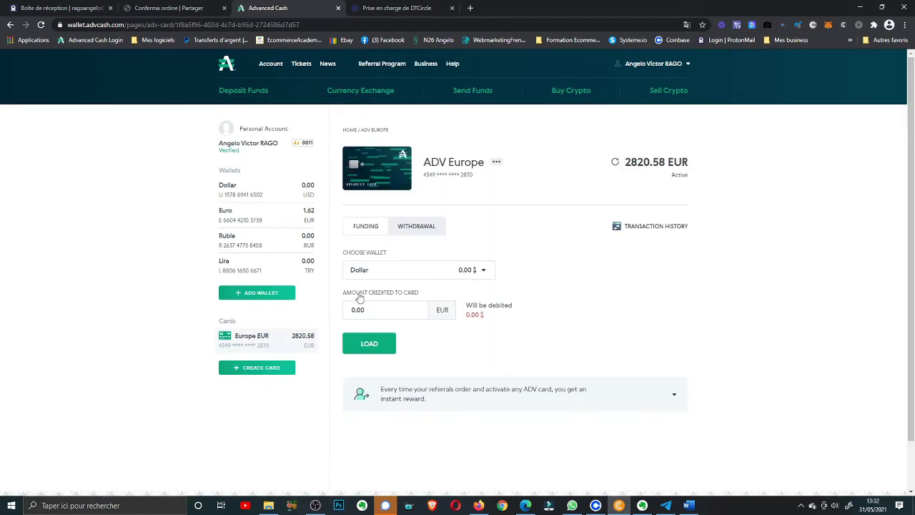
Withdraw 101 EUR from the Europe EUR card to the euro wallet, crediting 100,00 €, and submit the unload
left_click(416, 233)
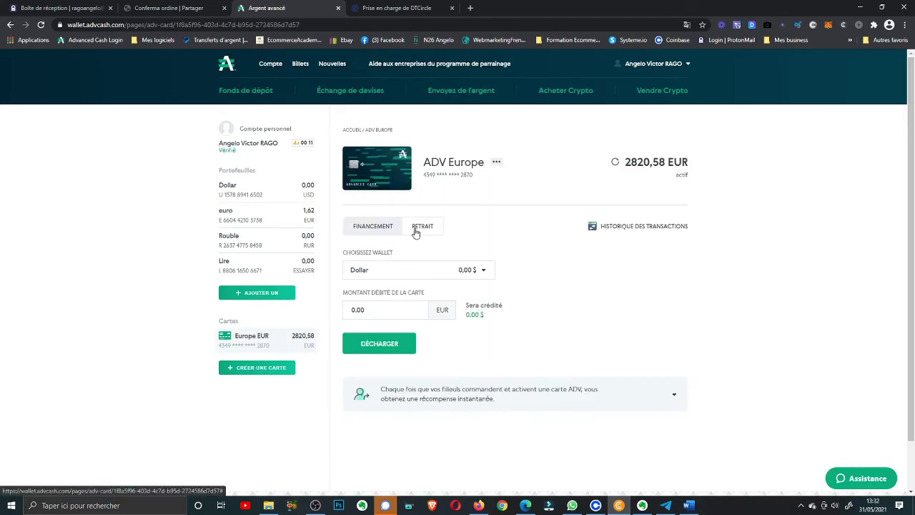
left_click(428, 275)
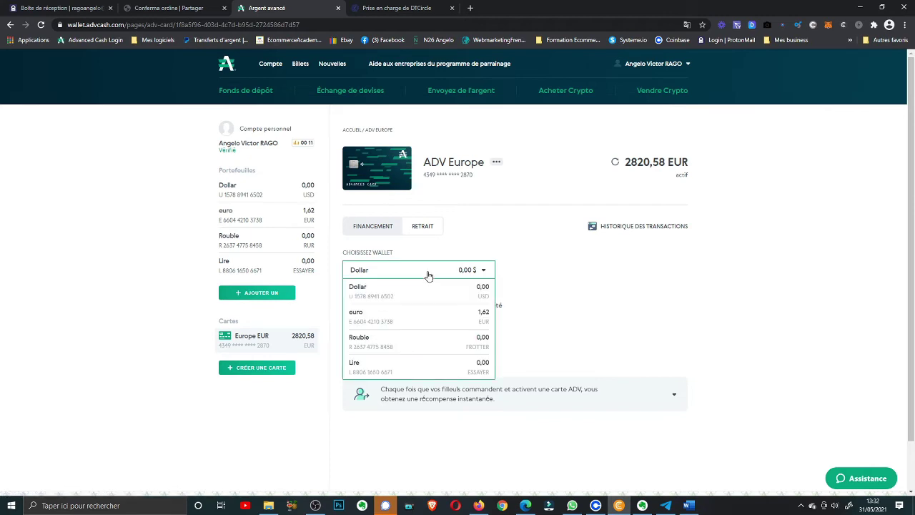
left_click(428, 321)
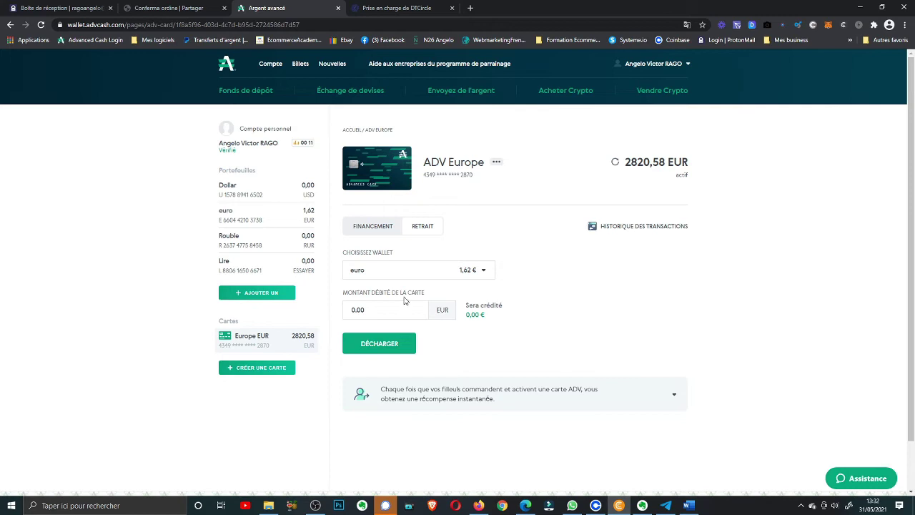
left_click_drag(383, 312, 331, 313)
type("1")
type("01")
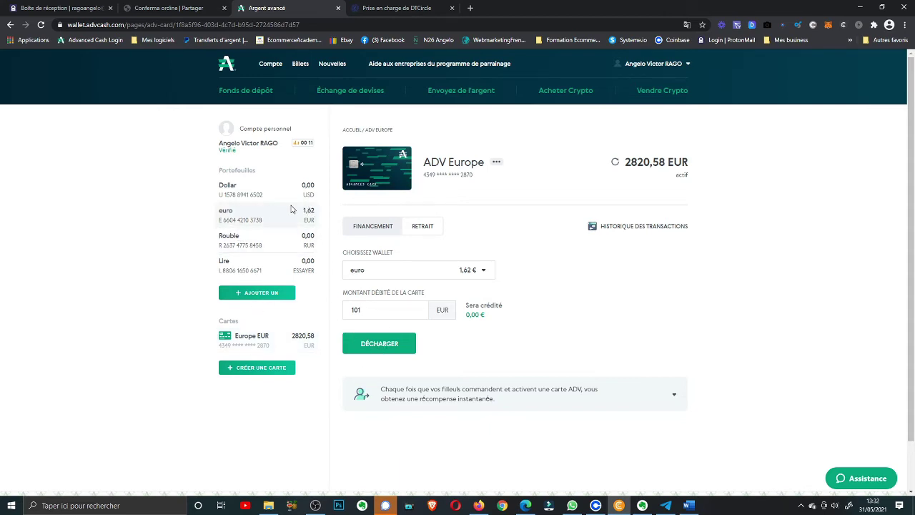
left_click(386, 345)
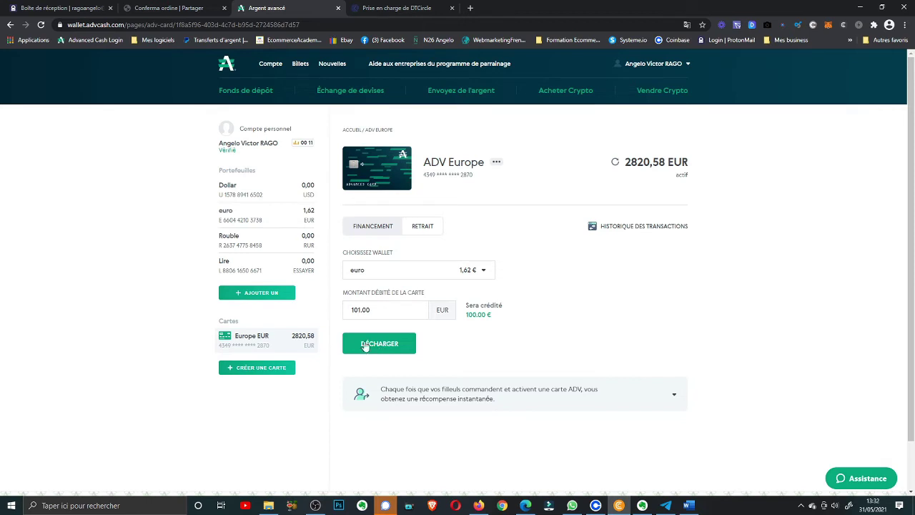
left_click(373, 345)
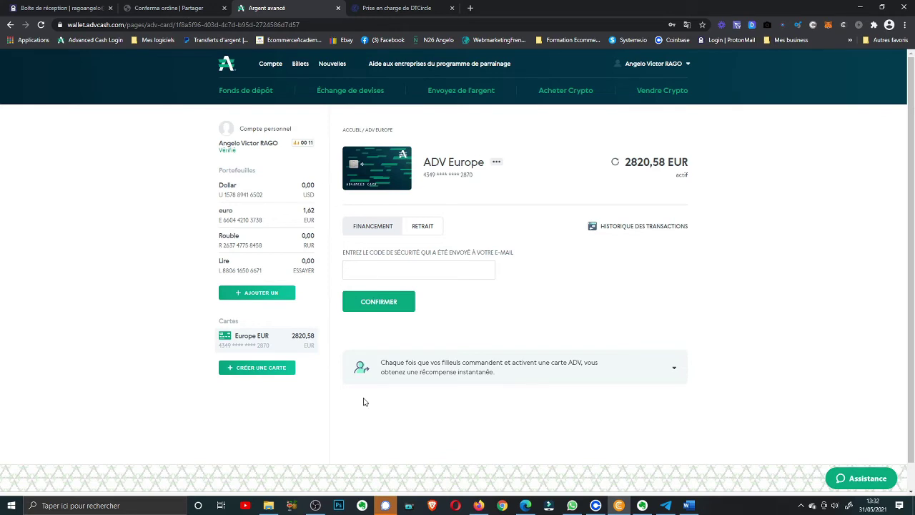
Delete the 'Activate Your Software Subscription' and Covrr Studio emails from the Gmail inbox
left_click(478, 505)
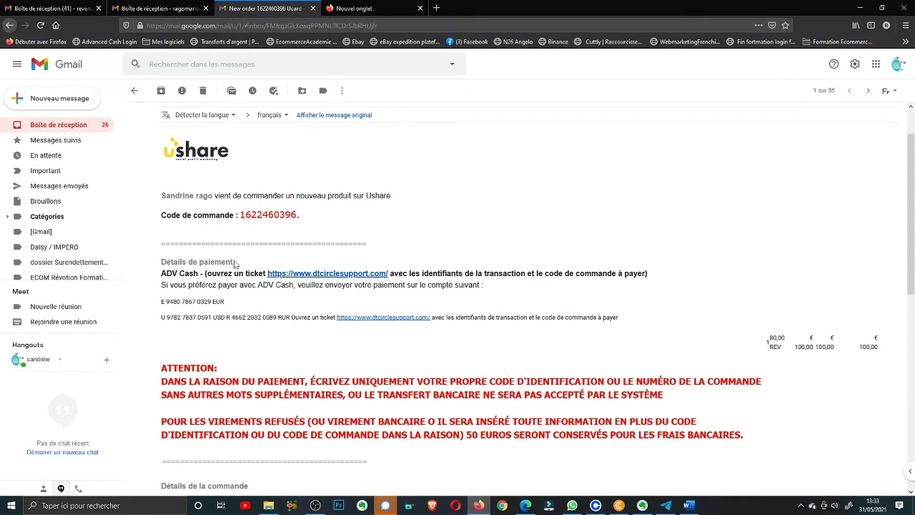
left_click(55, 7)
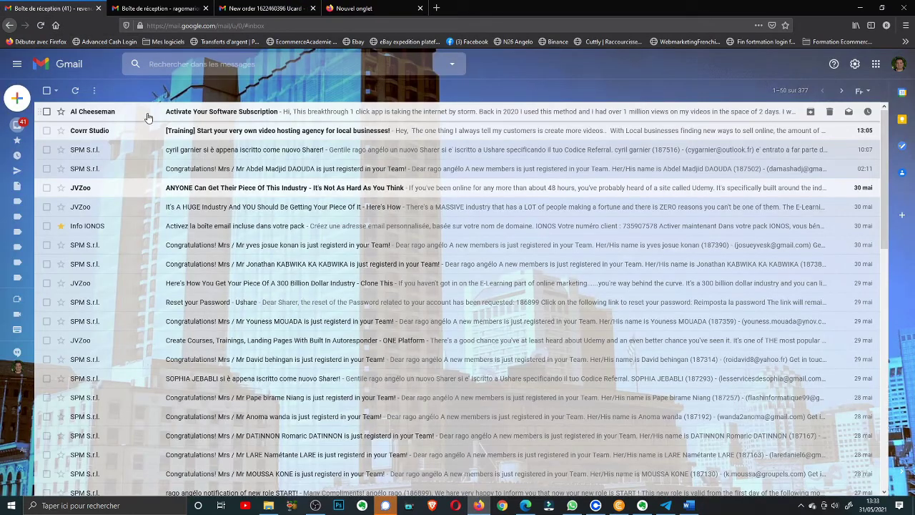
left_click(47, 112)
left_click(47, 130)
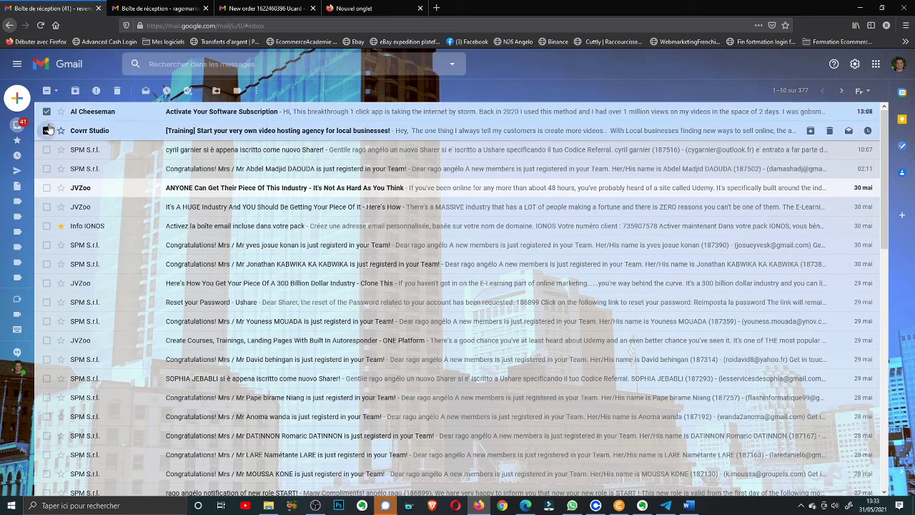
left_click(117, 91)
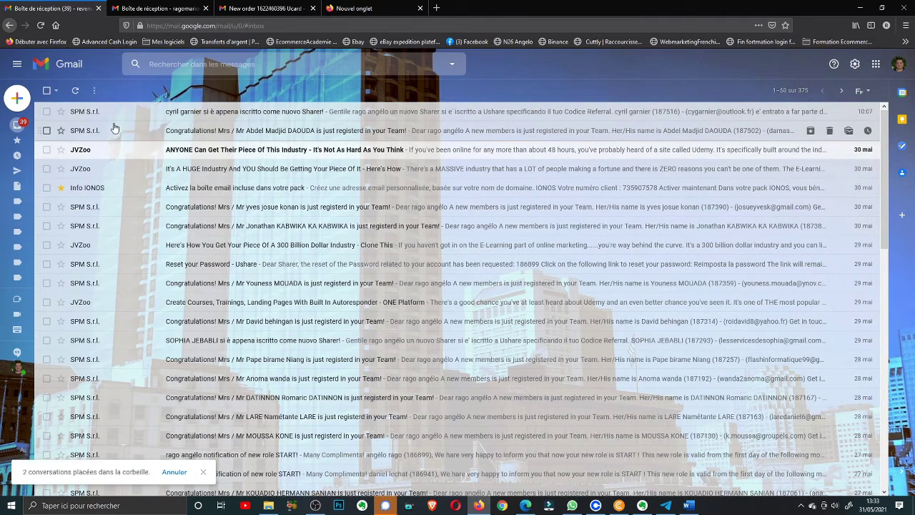
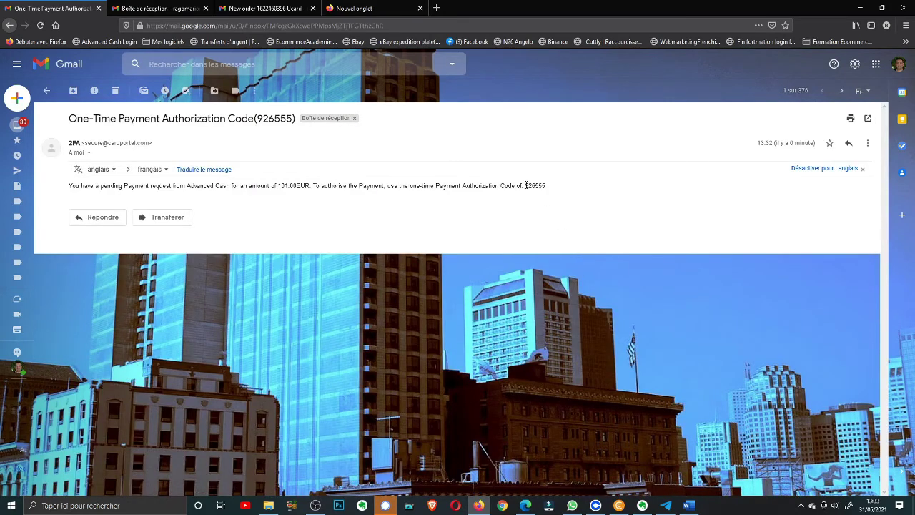
Copy the one-time authorization code from the Advanced Cash payment request email
double_click(526, 185)
left_click(529, 188)
left_click_drag(526, 185, 548, 188)
right_click(536, 183)
left_click(555, 192)
left_click(619, 505)
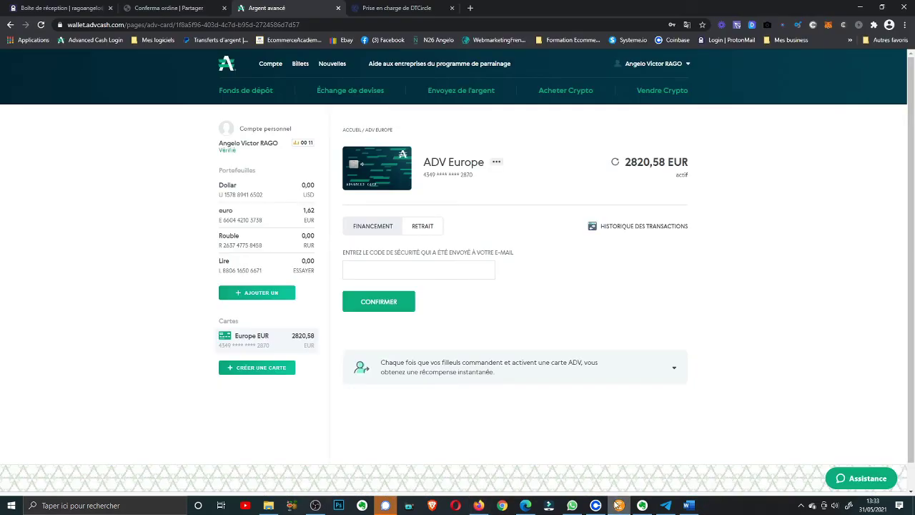
Paste the authorization code as the security code and confirm the 100 € card-to-wallet transfer
left_click(370, 270)
right_click(366, 272)
left_click(395, 362)
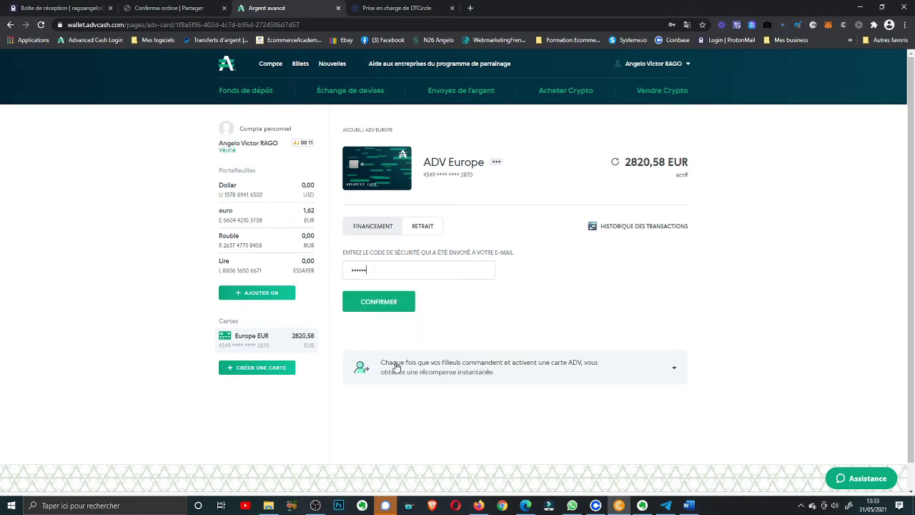
left_click(379, 306)
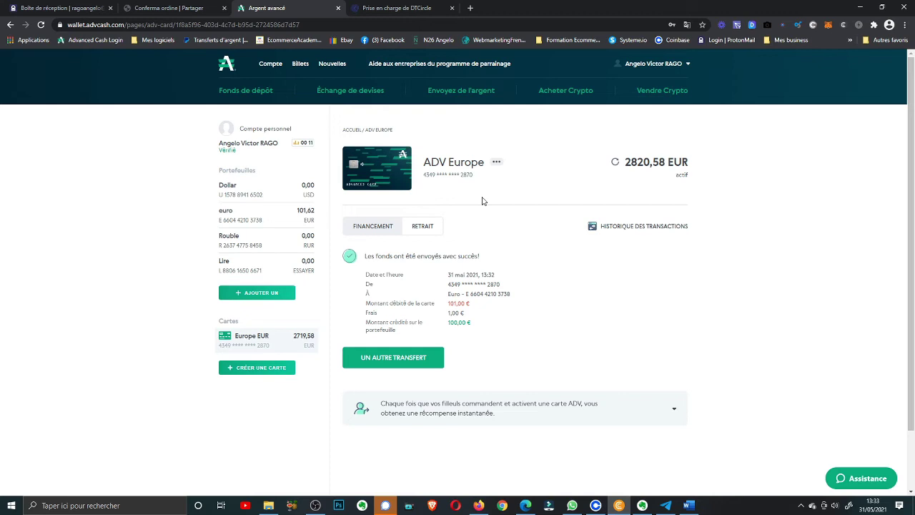
Begin a 100.00 EUR transfer from the euro wallet to another Advcash user
left_click(468, 91)
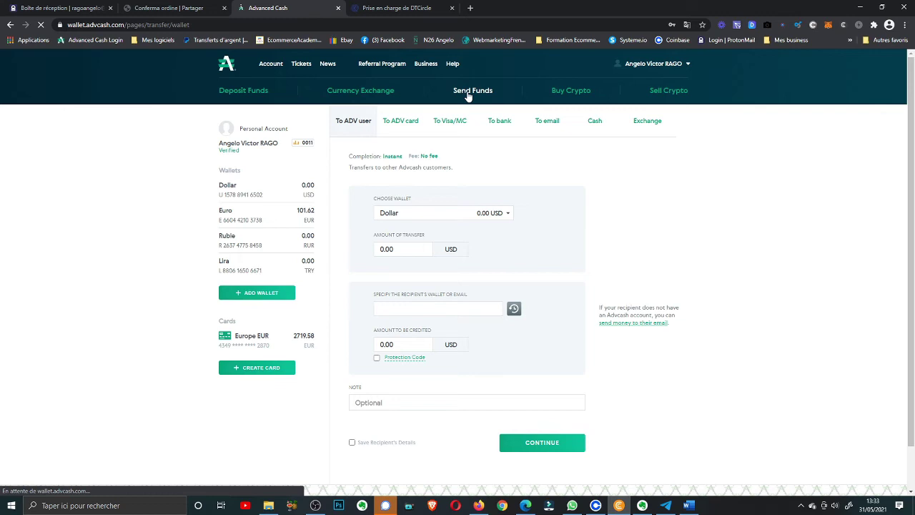
left_click(455, 214)
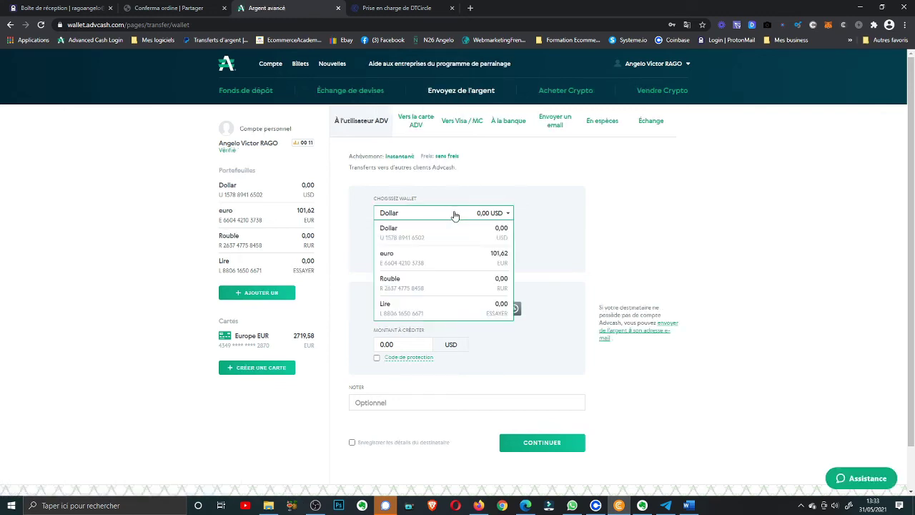
left_click(455, 260)
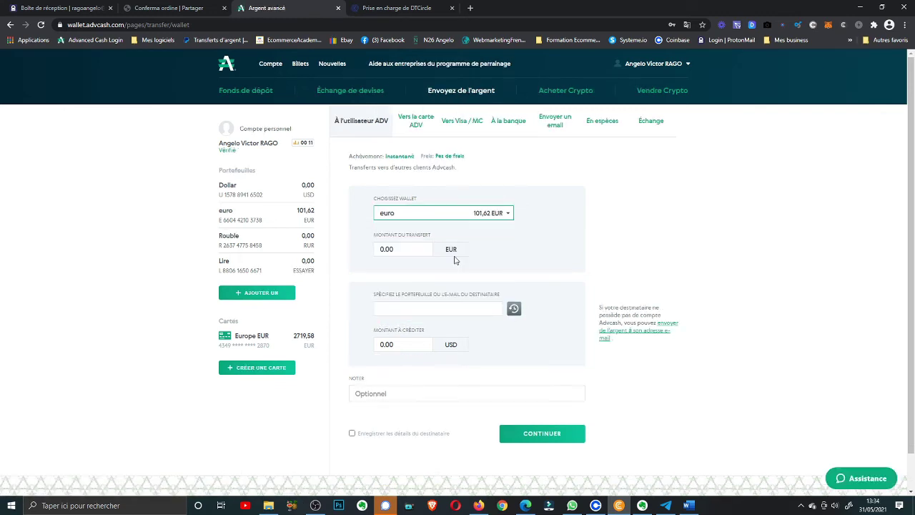
left_click(402, 249)
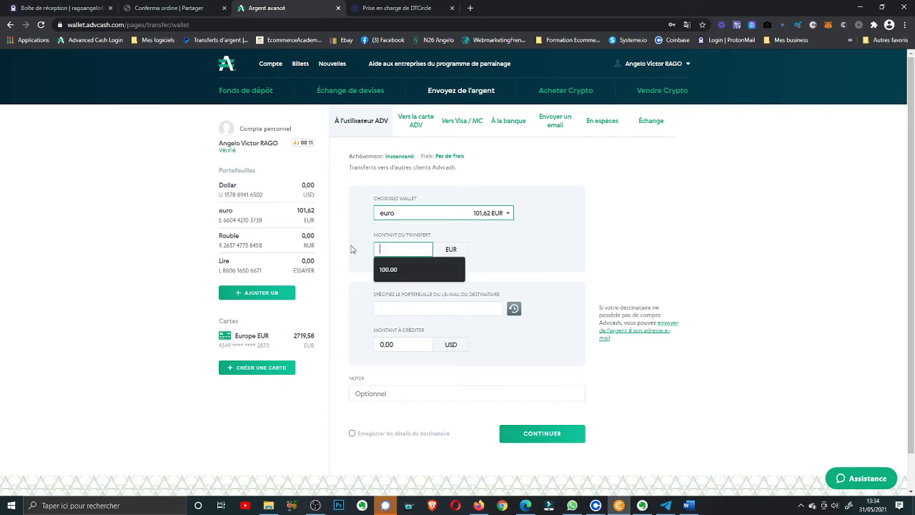
left_click(386, 269)
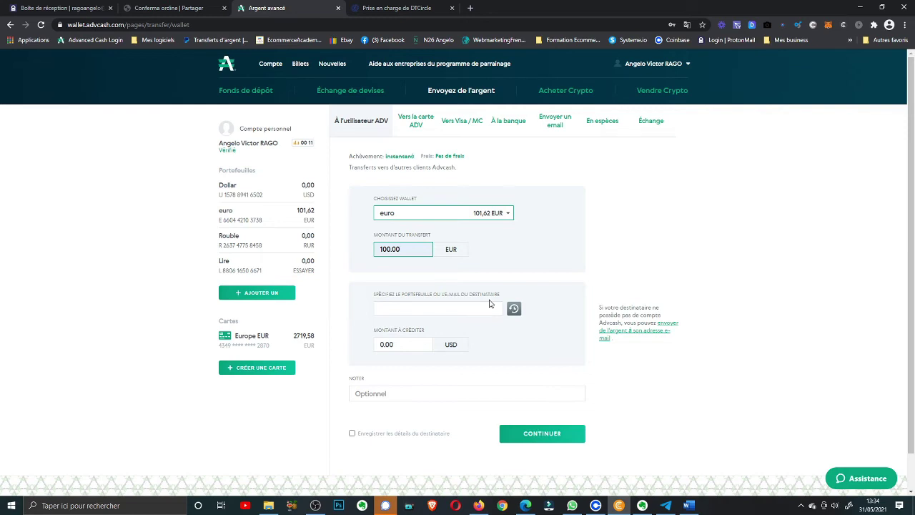
left_click(483, 506)
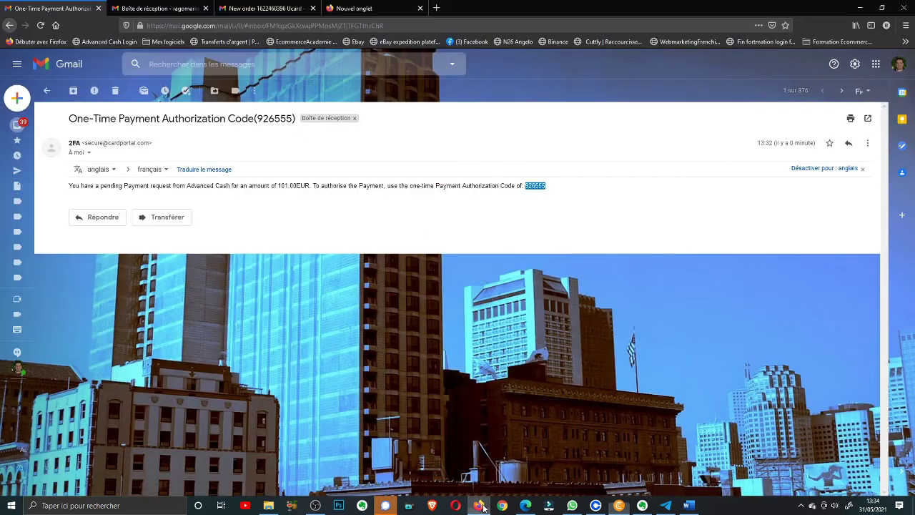
Copy the Ushare euro wallet number from the New order Ucard email
left_click(276, 13)
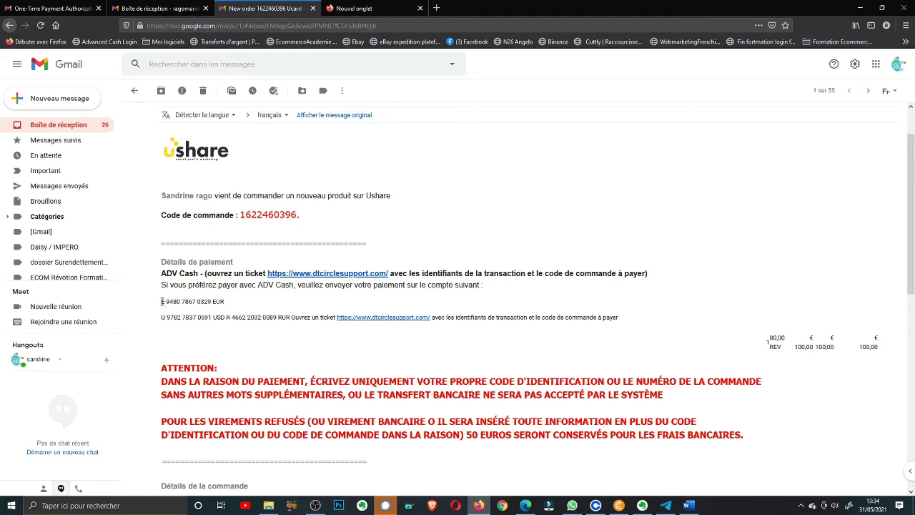
left_click_drag(162, 301, 210, 302)
right_click(186, 298)
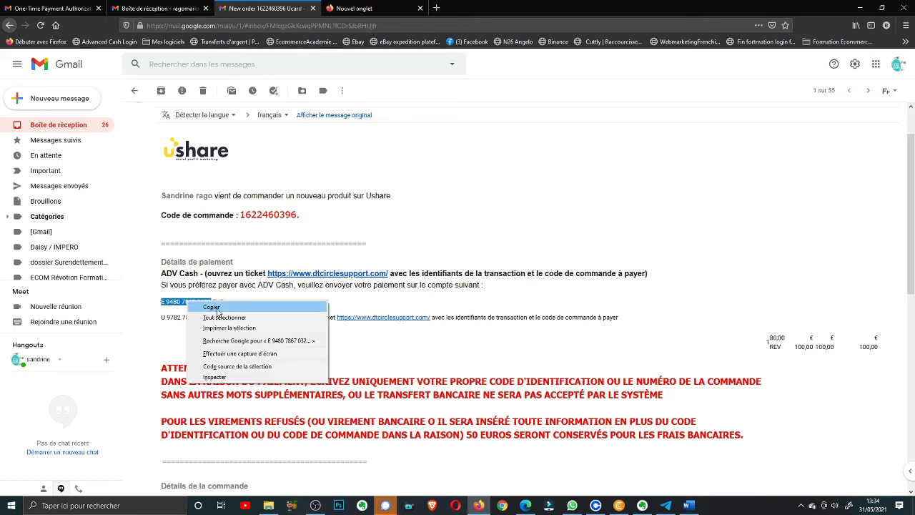
left_click(217, 308)
left_click(615, 508)
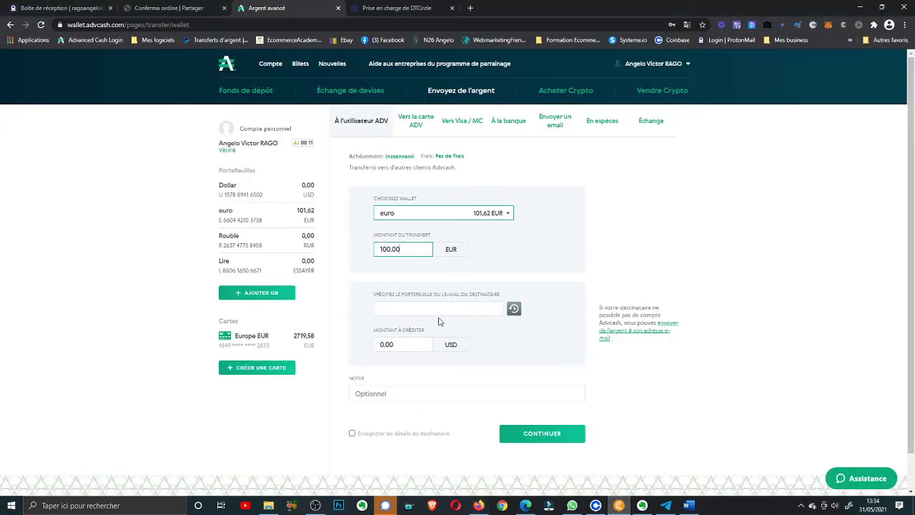
Paste the Ushare wallet number as recipient and continue to the payment summary
left_click(379, 310)
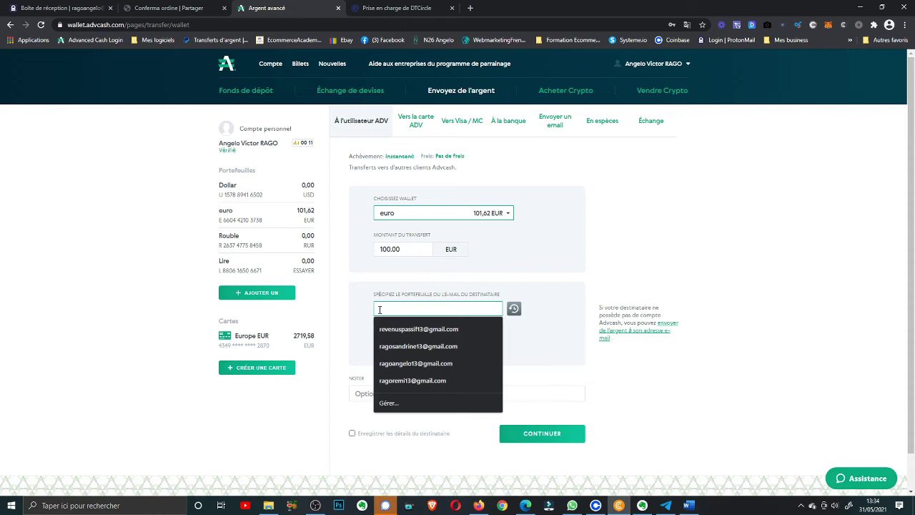
right_click(379, 311)
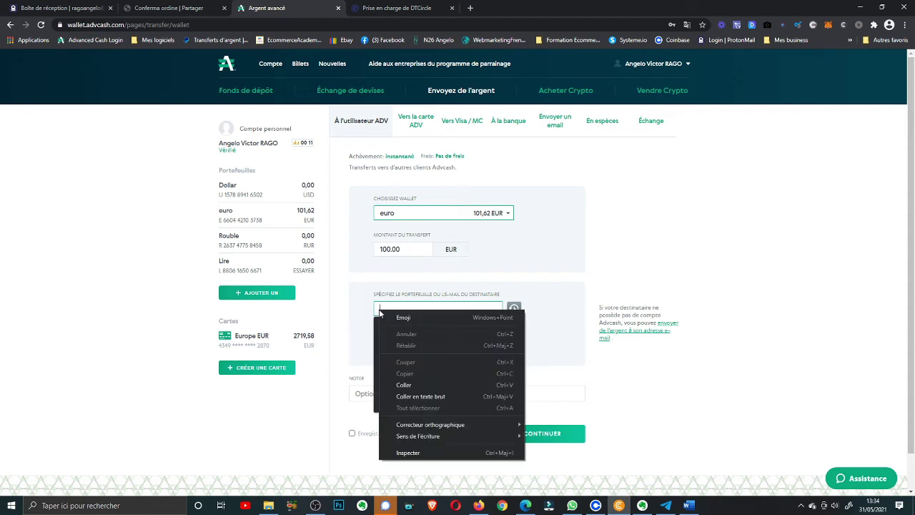
left_click(404, 384)
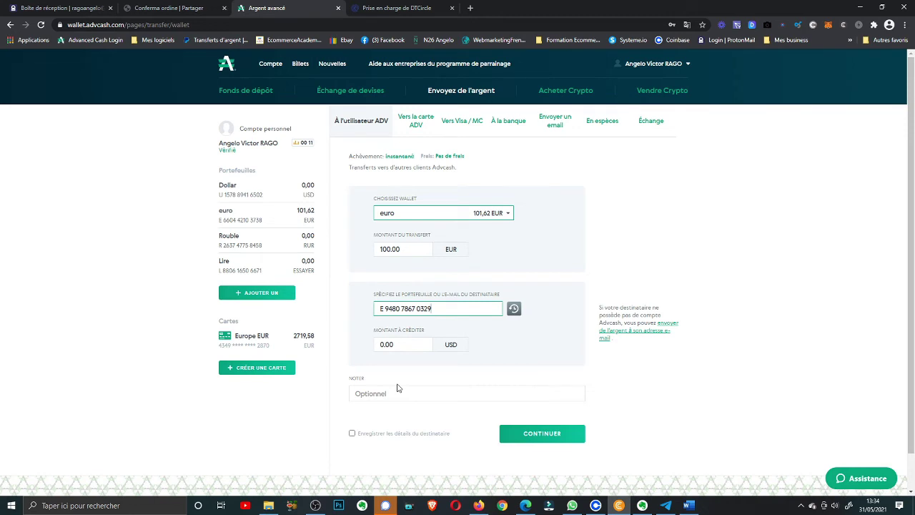
left_click(518, 349)
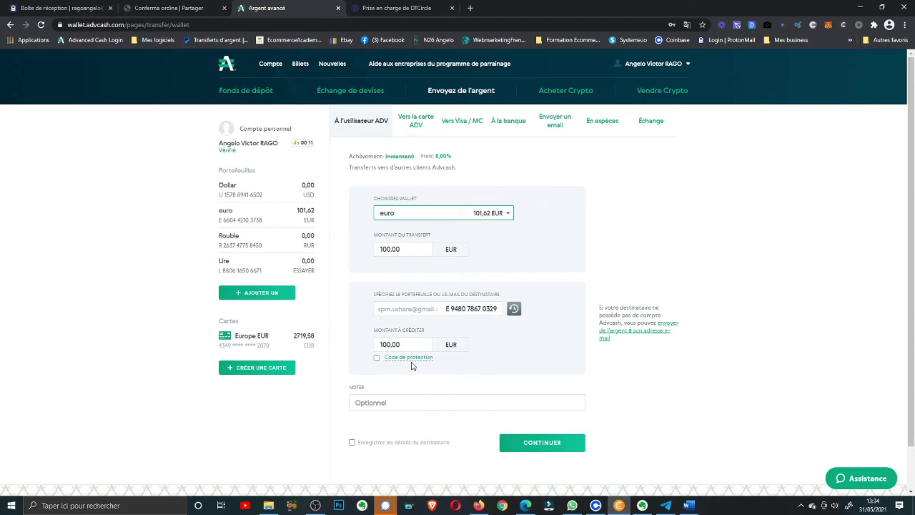
left_click(541, 443)
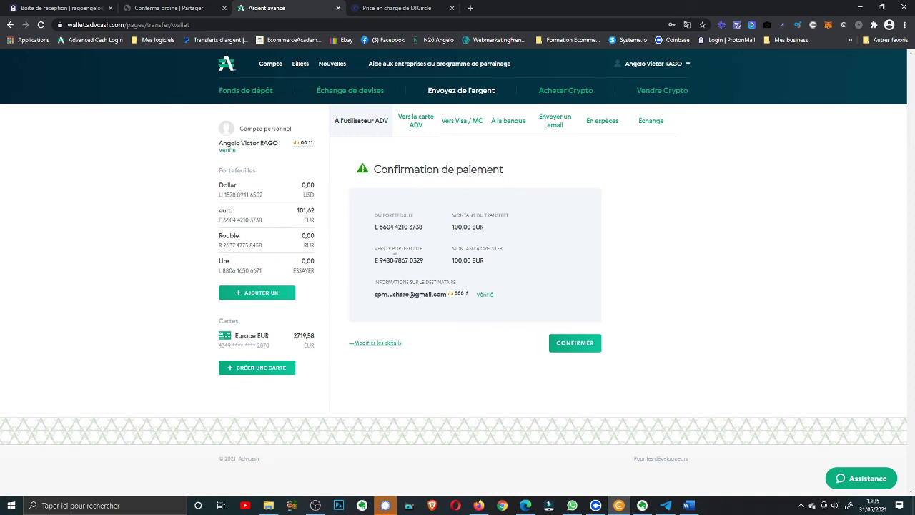
Confirm the 100,00 EUR payment to the Ushare wallet, leaving 1,62 EUR in the euro wallet
left_click(572, 345)
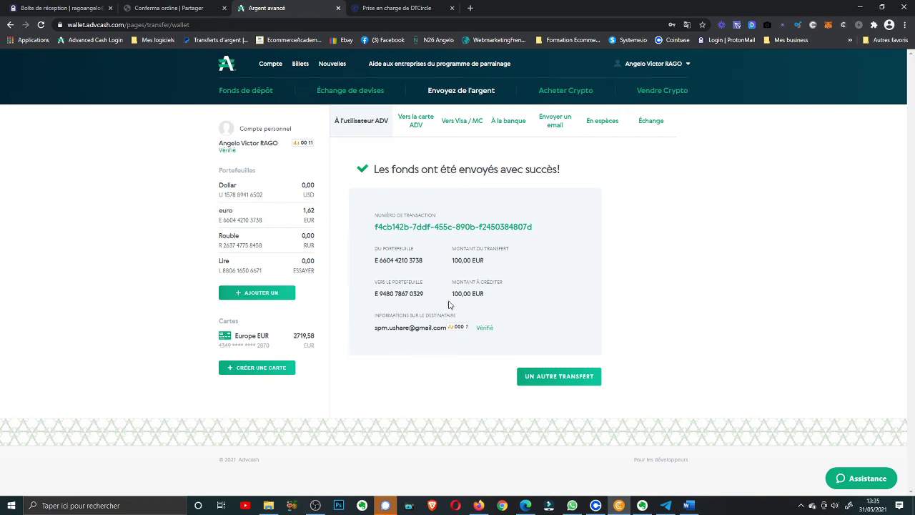
left_click(400, 10)
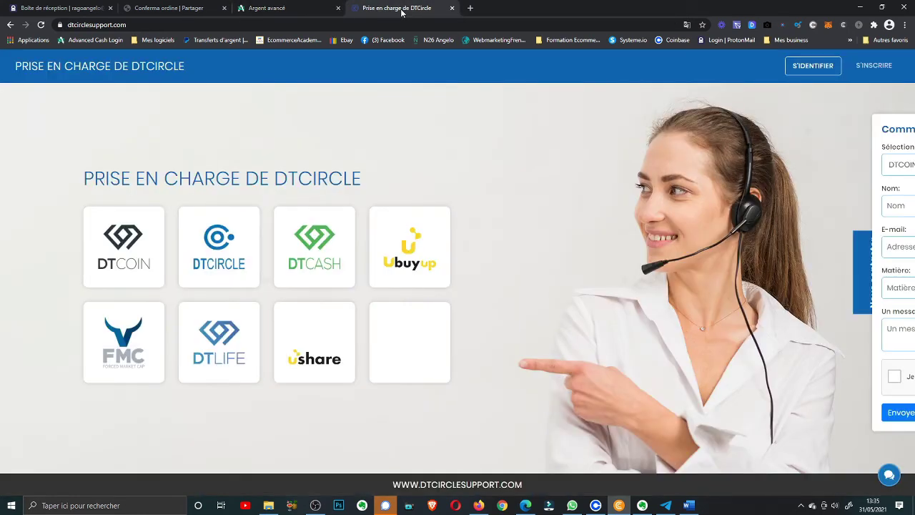
Choose Marketing à profit social as the website and enter the contact's name
left_click(864, 280)
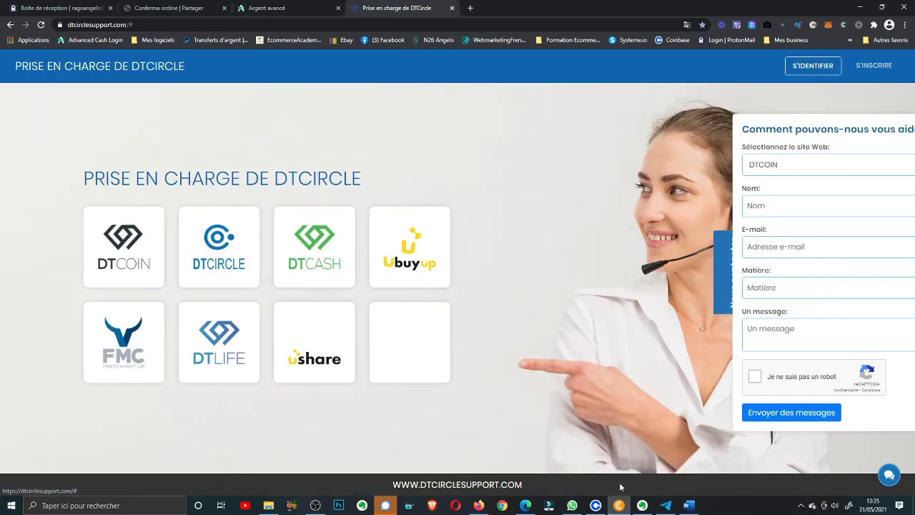
left_click(742, 165)
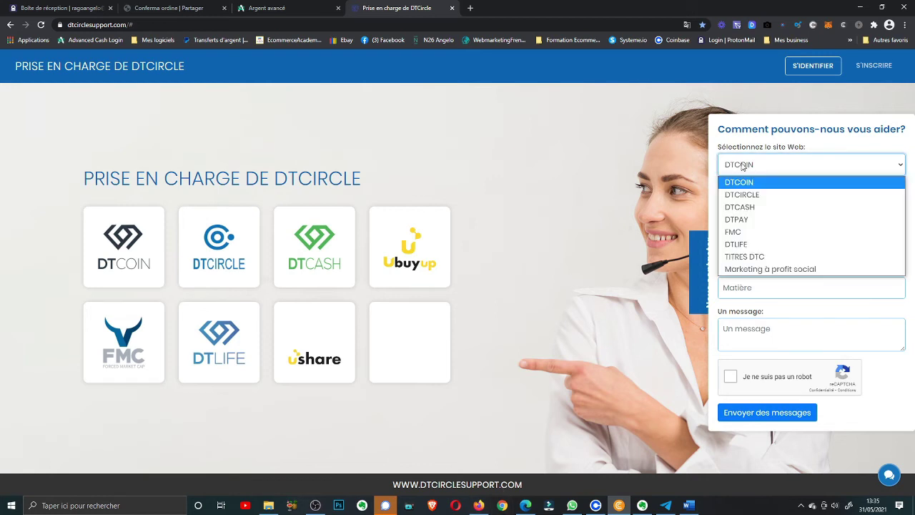
left_click(751, 269)
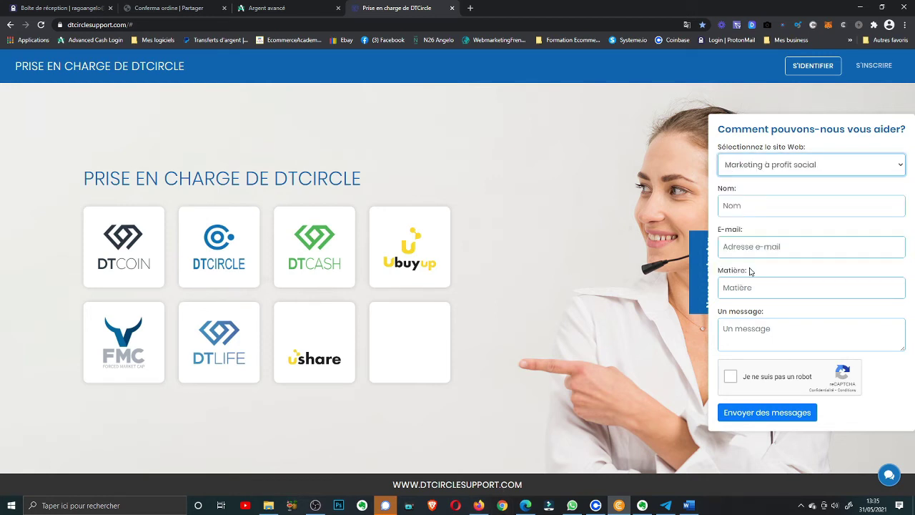
left_click(722, 206)
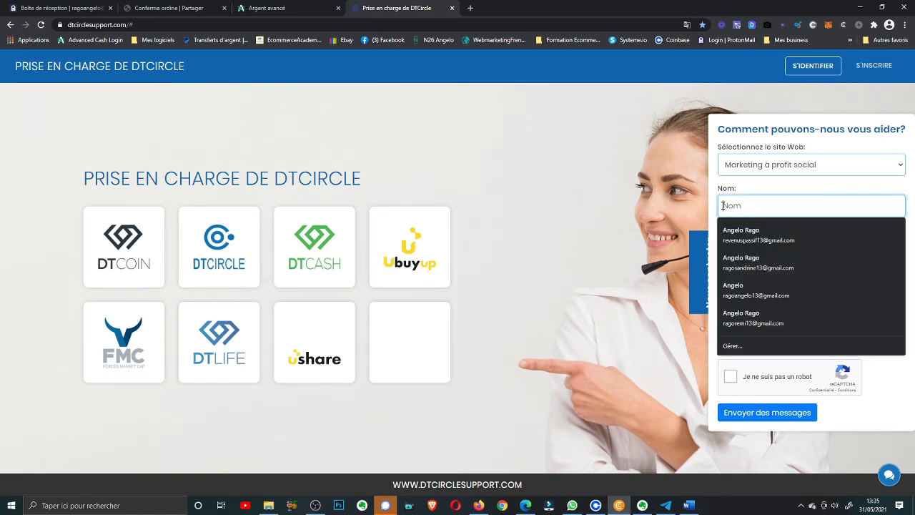
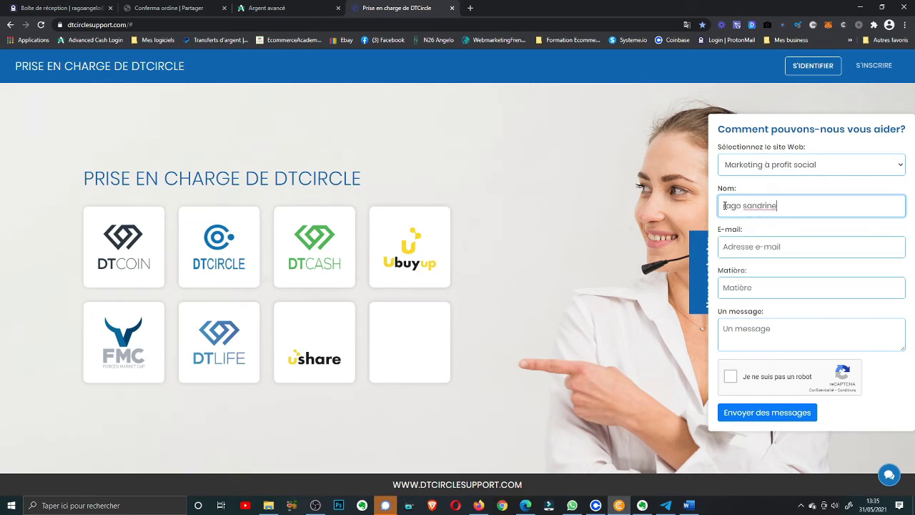
Fill in the saved contact e-mail and set the subject to 'paiement advcash'
left_click(732, 247)
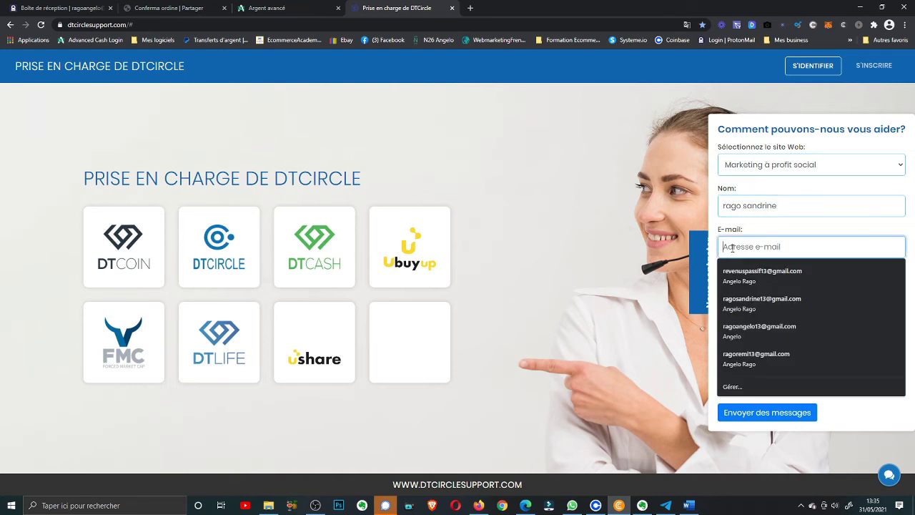
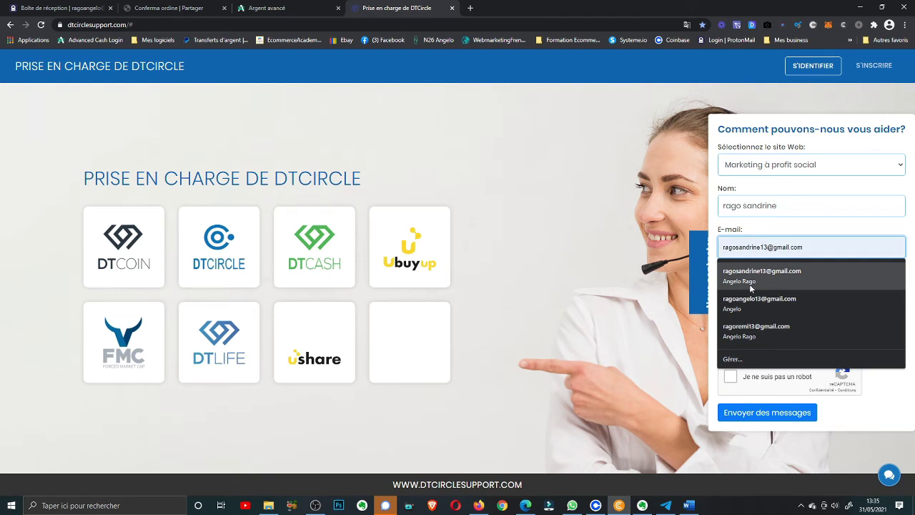
left_click(749, 280)
left_click(739, 287)
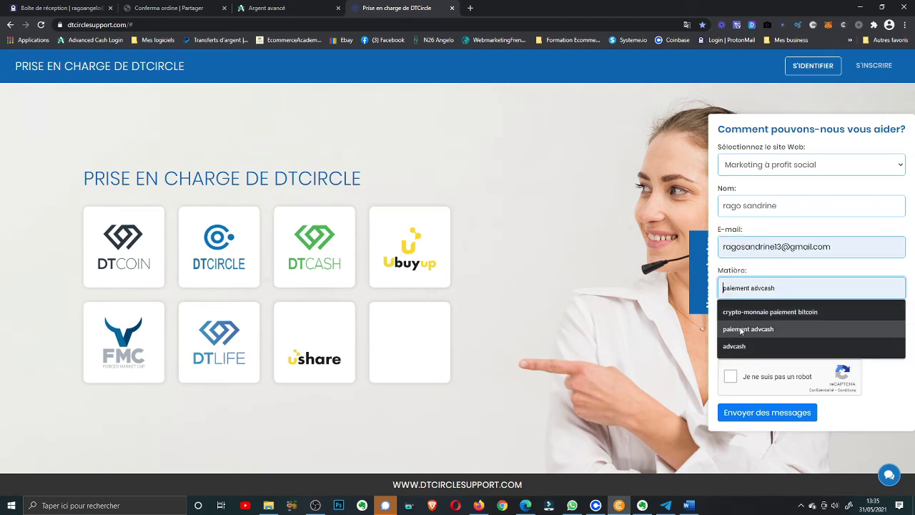
left_click(740, 328)
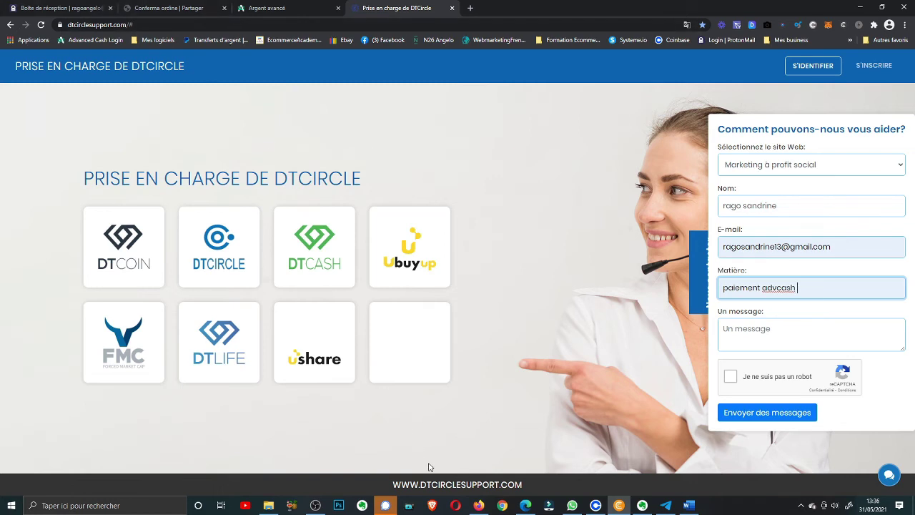
left_click(189, 13)
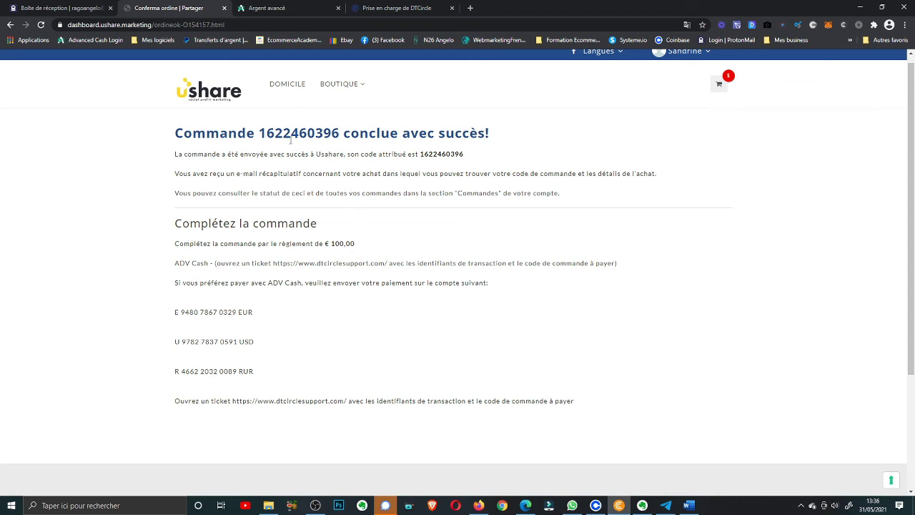
Copy the 'Commande …' order number heading from the Ushare confirmation page
left_click_drag(176, 133, 341, 138)
key("ctrl+c")
right_click(323, 134)
left_click(338, 146)
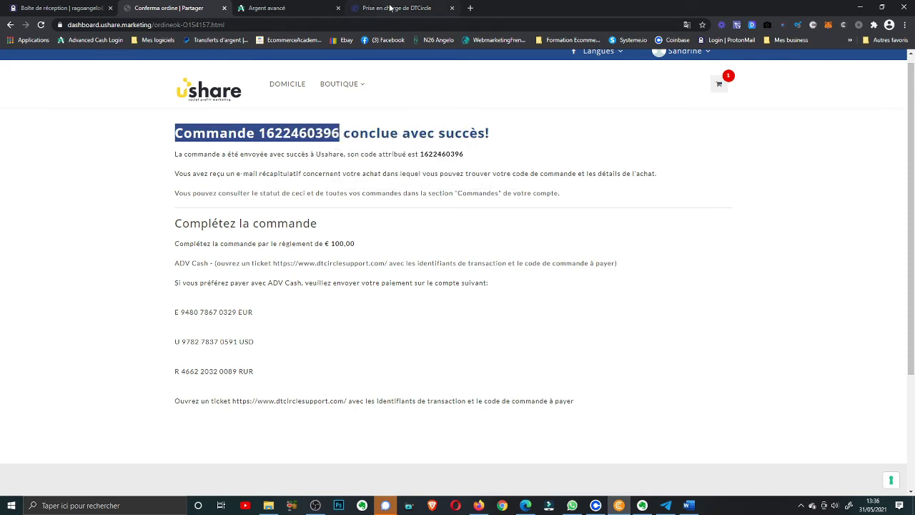
left_click(392, 8)
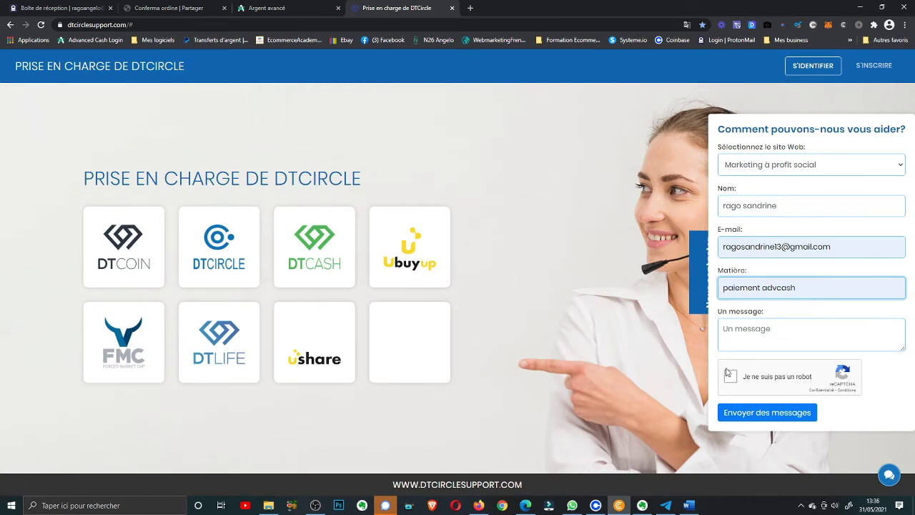
Paste the order number heading into the message, prefixed with 'NUMERO DE LA'
left_click(724, 328)
right_click(724, 328)
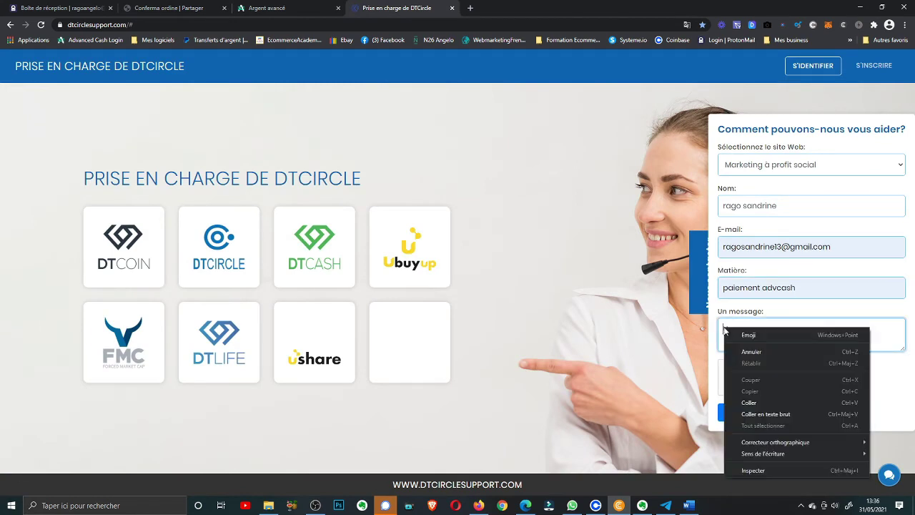
left_click(743, 403)
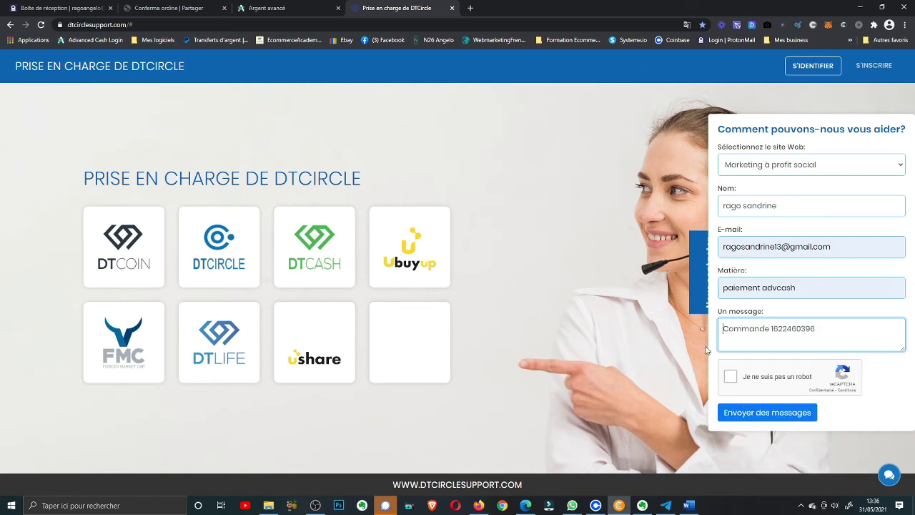
type("BU")
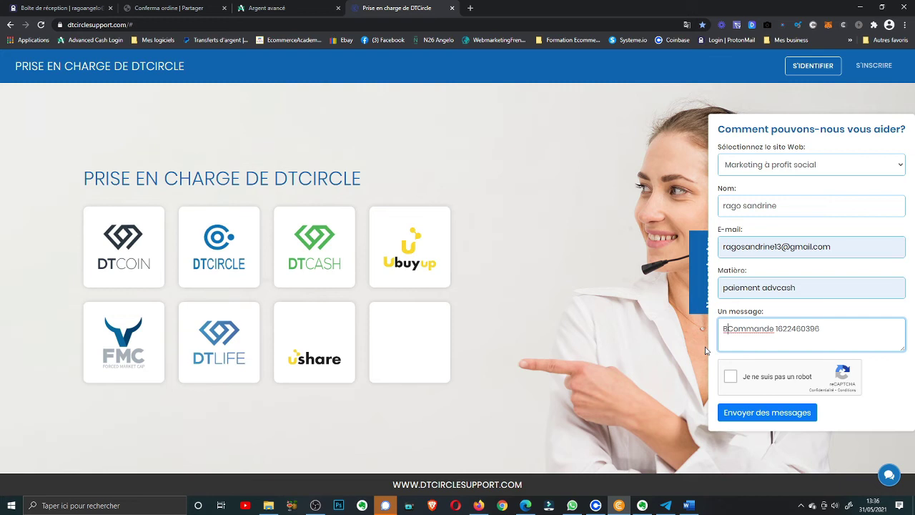
type("MER")
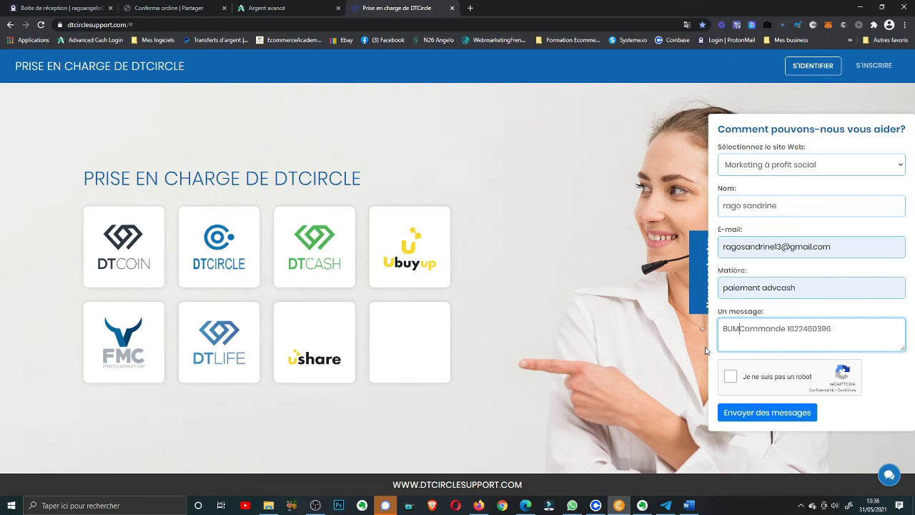
type("O")
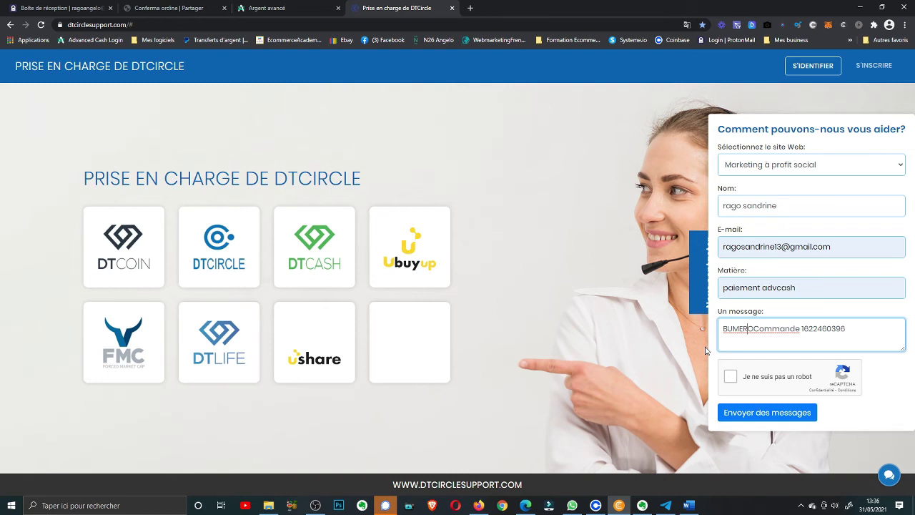
key("Home")
key("Delete")
type("NUMERO")
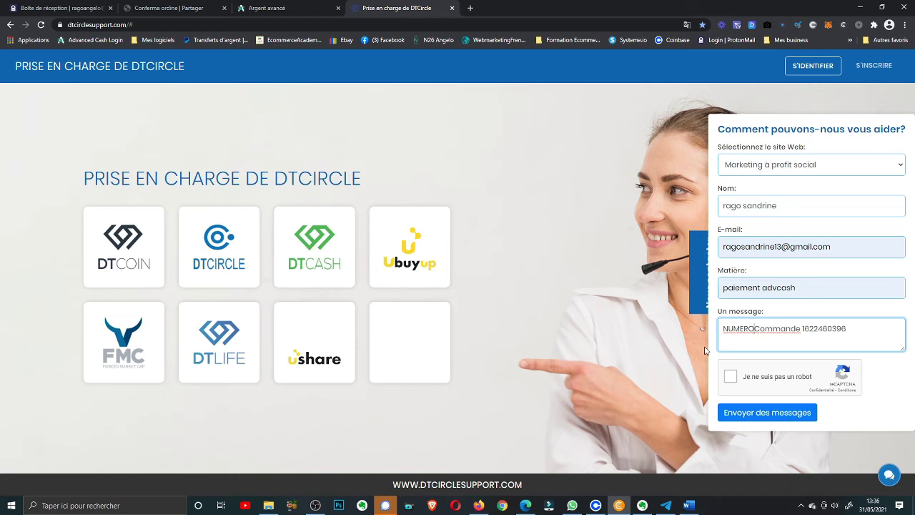
type(" DE LA")
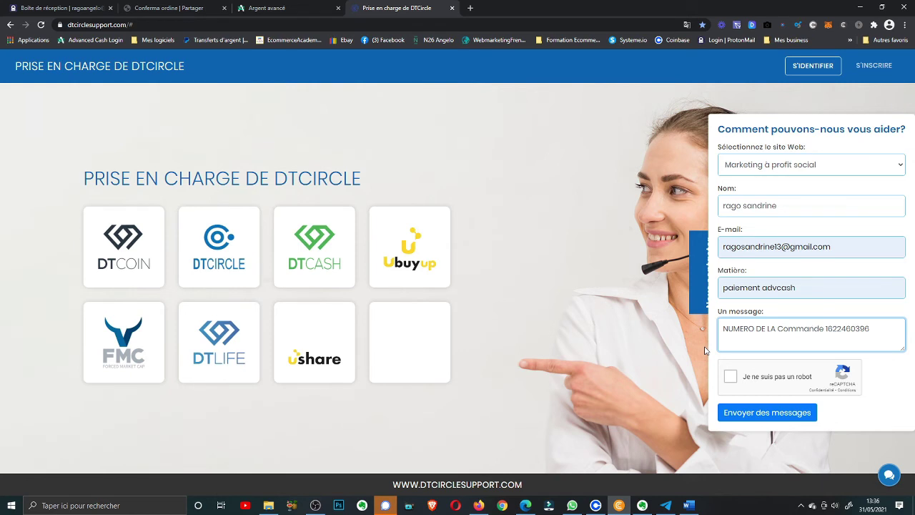
Put ' : ' before the order digits and add the account ID line labelled 'identiant :'
type("1")
key("Delete")
type("/")
key("BackSpace")
type(":")
left_click(723, 341)
type("identia")
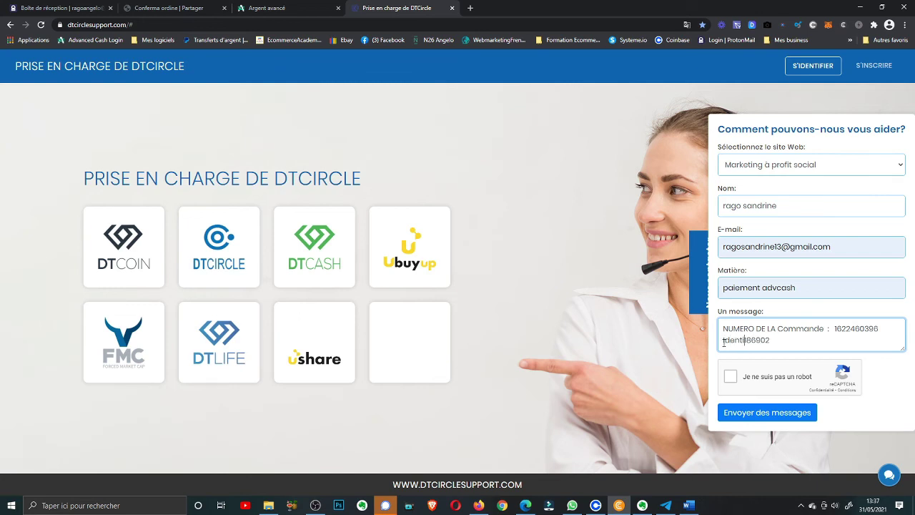
type("nt :")
Correct the label to 'Identifiant :' and start a third line after the account ID
right_click(743, 340)
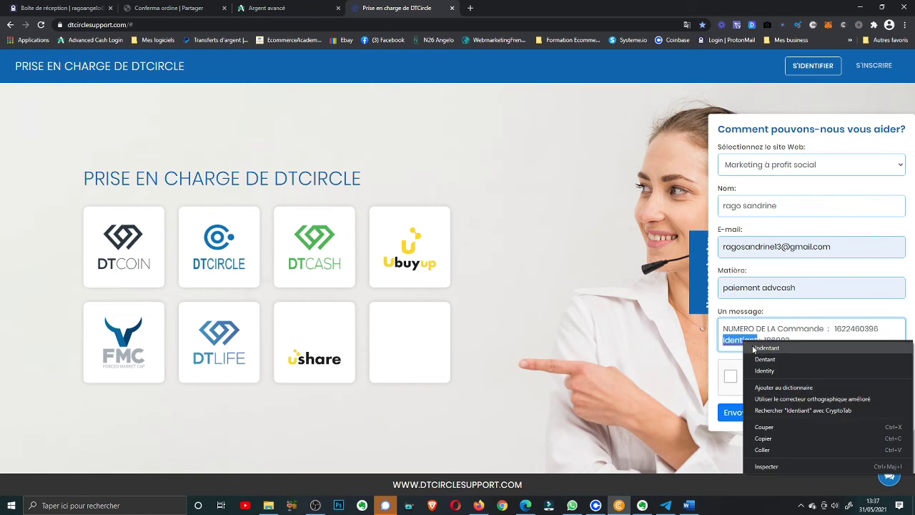
key("Escape")
left_click(734, 344)
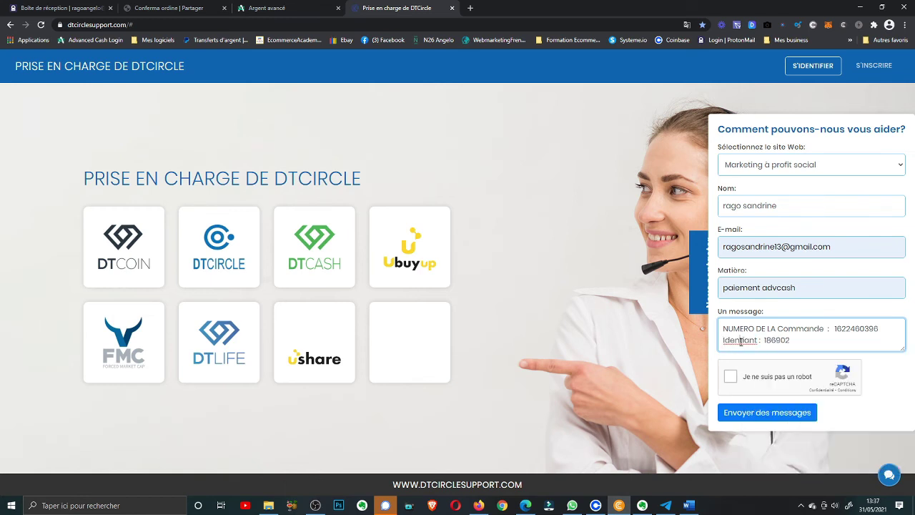
key("BackSpace")
type("f")
left_click(802, 339)
right_click(739, 340)
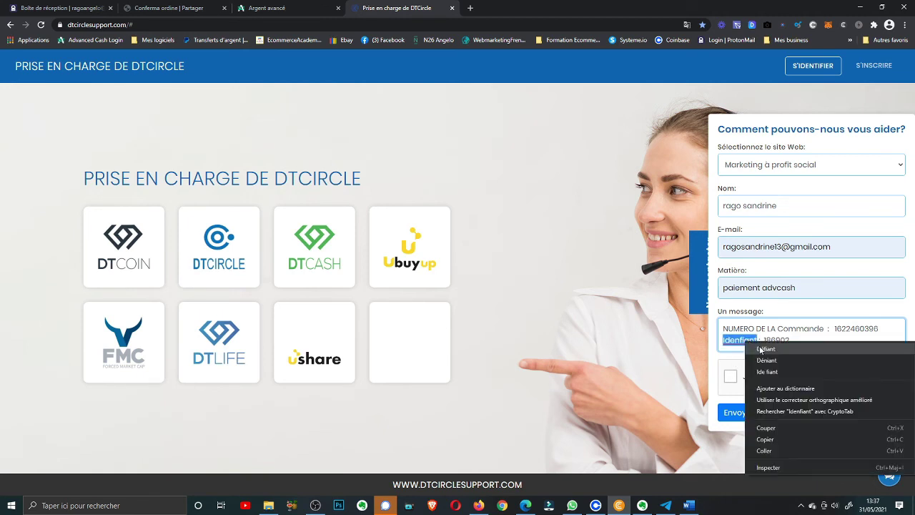
left_click(731, 345)
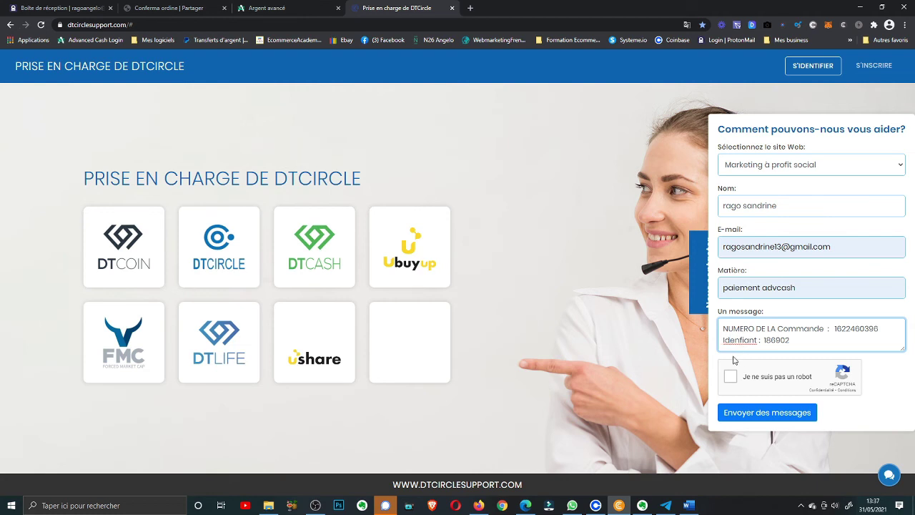
type("ti")
left_click(814, 341)
key("Return")
mouse_move(479, 505)
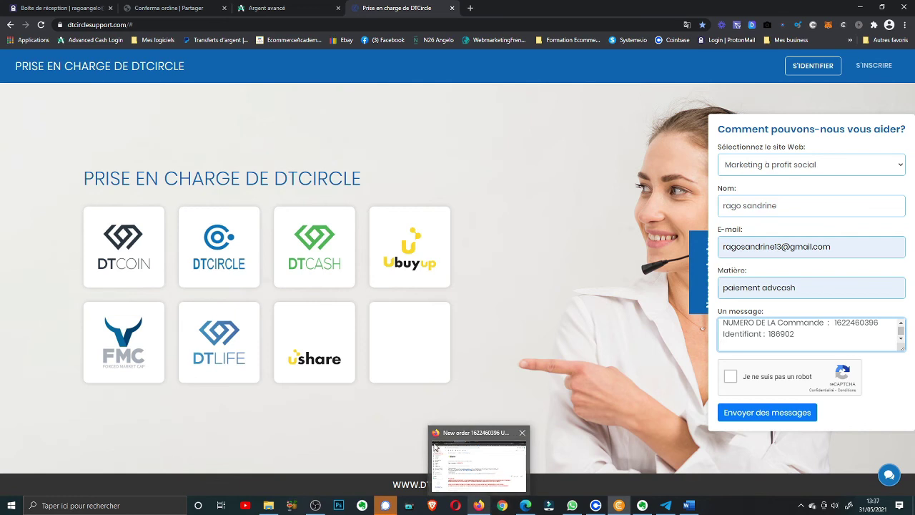
mouse_move(595, 507)
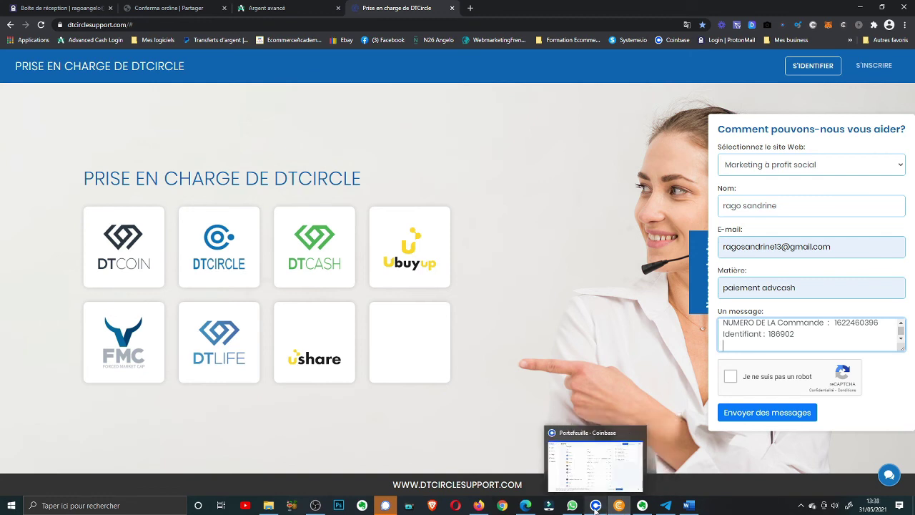
Select the NUMÉRO DE TRANSACTION line on the ADV Cash transfer confirmation page
left_click(248, 11)
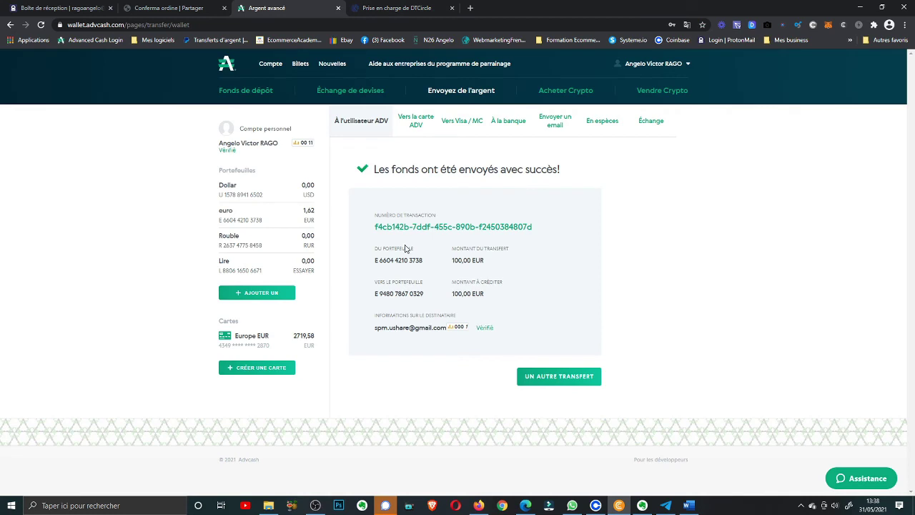
left_click_drag(373, 214, 533, 226)
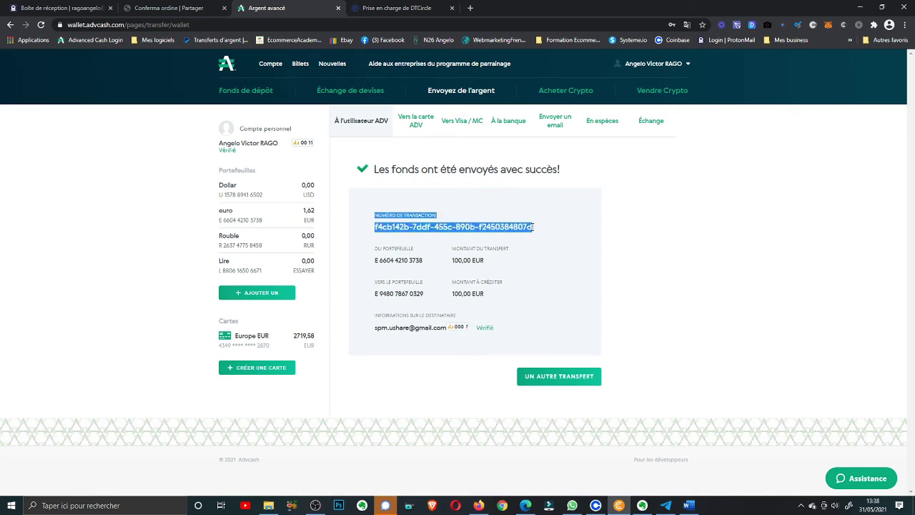
left_click(534, 226)
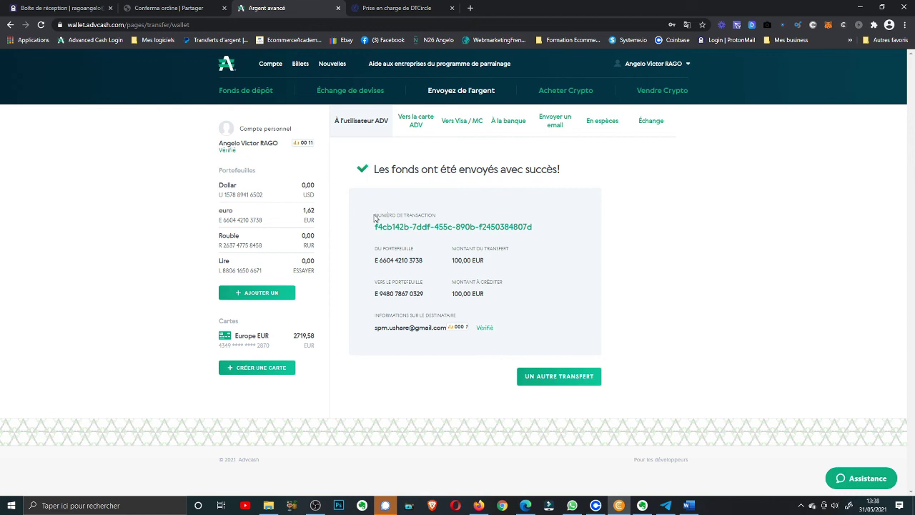
left_click_drag(375, 215, 534, 231)
left_click(534, 232)
triple_click(530, 228)
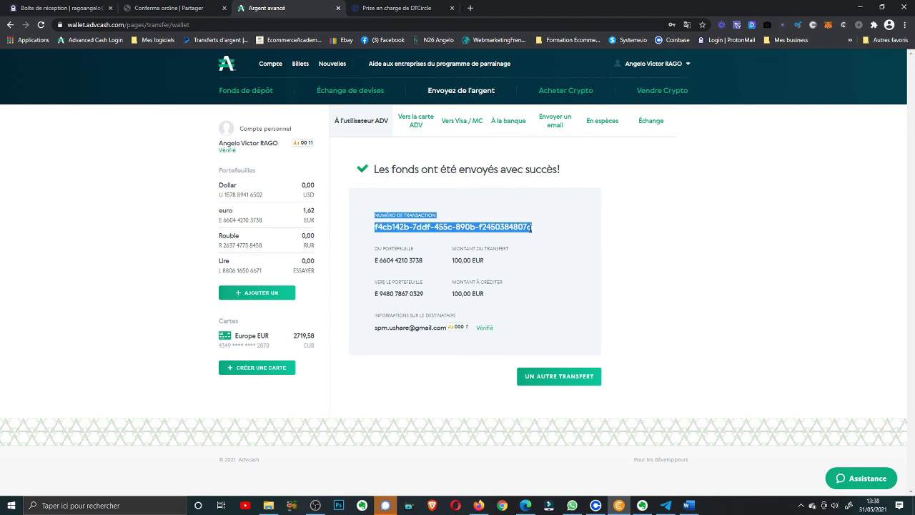
Copy the transaction number and return to the DTCircle support form
right_click(530, 228)
left_click(537, 235)
left_click(417, 7)
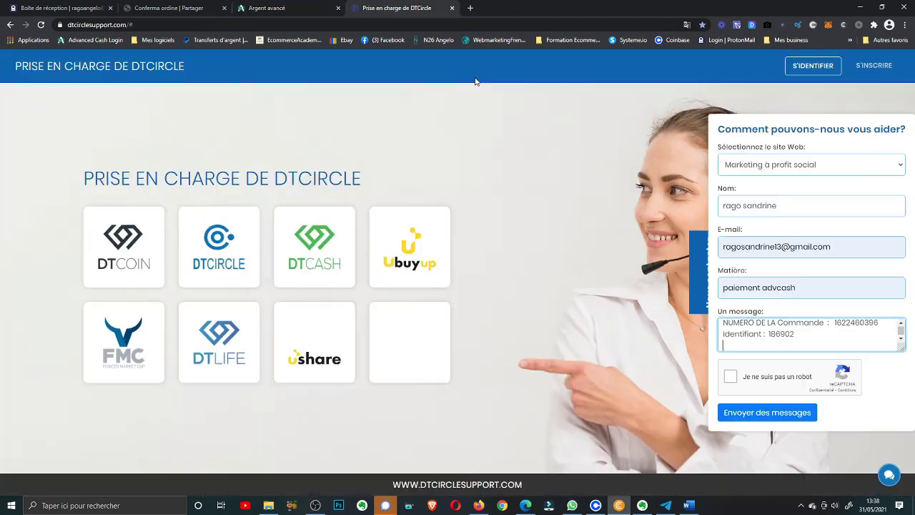
Paste the ADV Cash transaction number into the support message
right_click(723, 346)
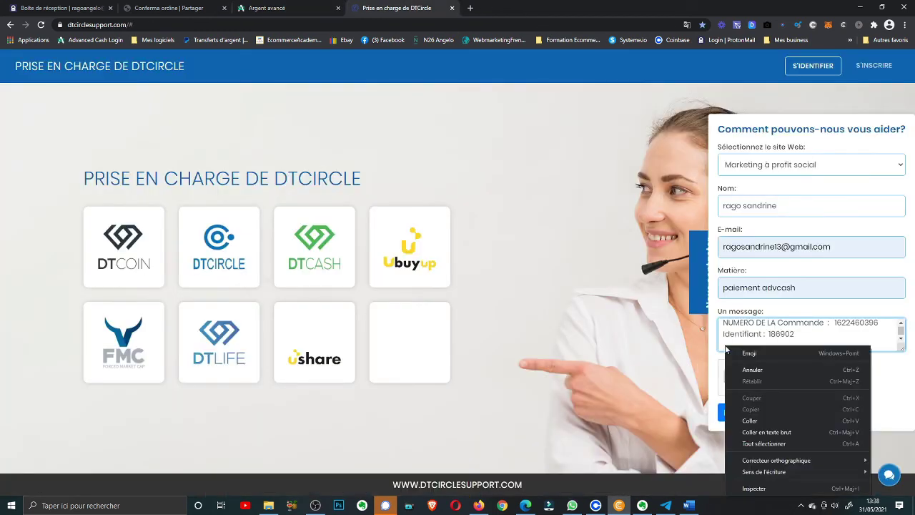
left_click(747, 421)
scroll(752, 345, "up", 1)
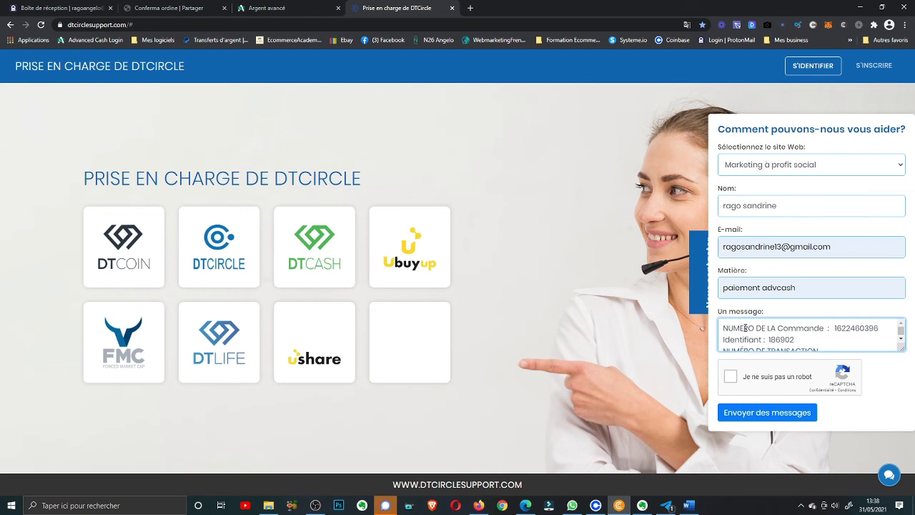
key("ctrl+v")
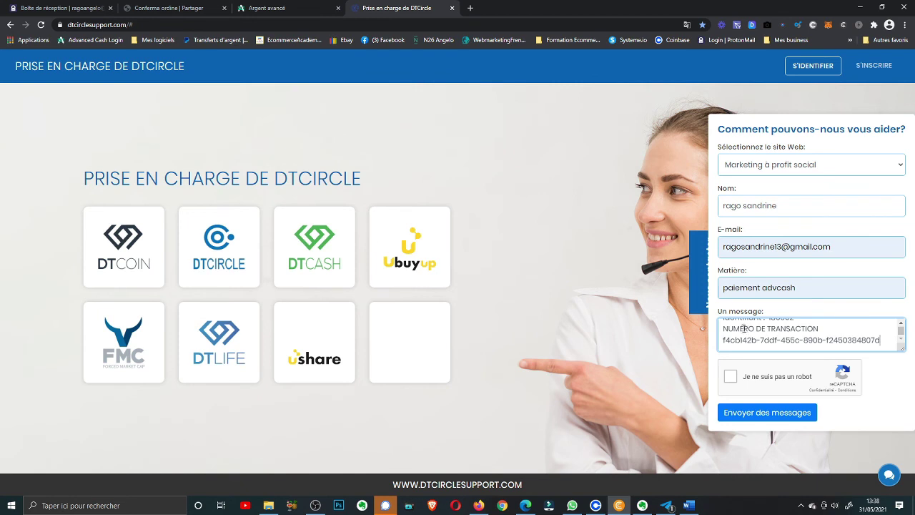
Pass the reCAPTCHA check, send the ticket, and dismiss the WhatsApp notification
left_click(731, 379)
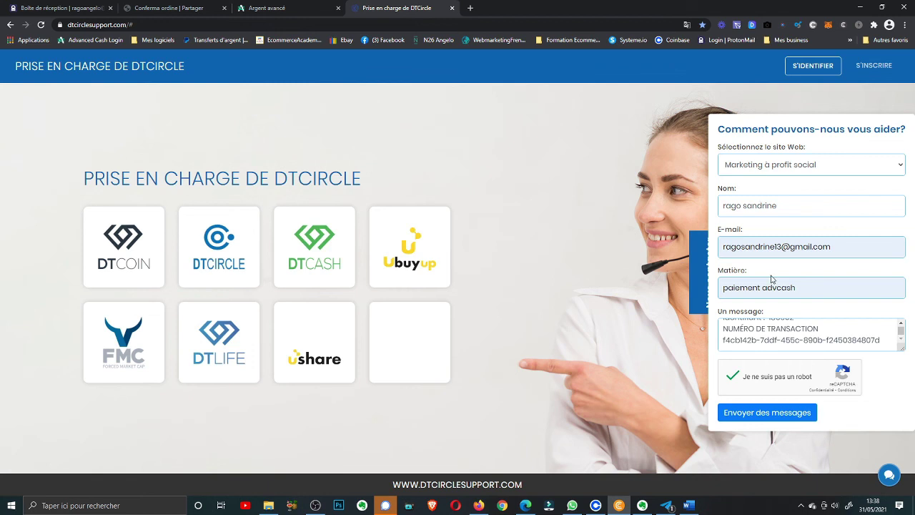
left_click(756, 420)
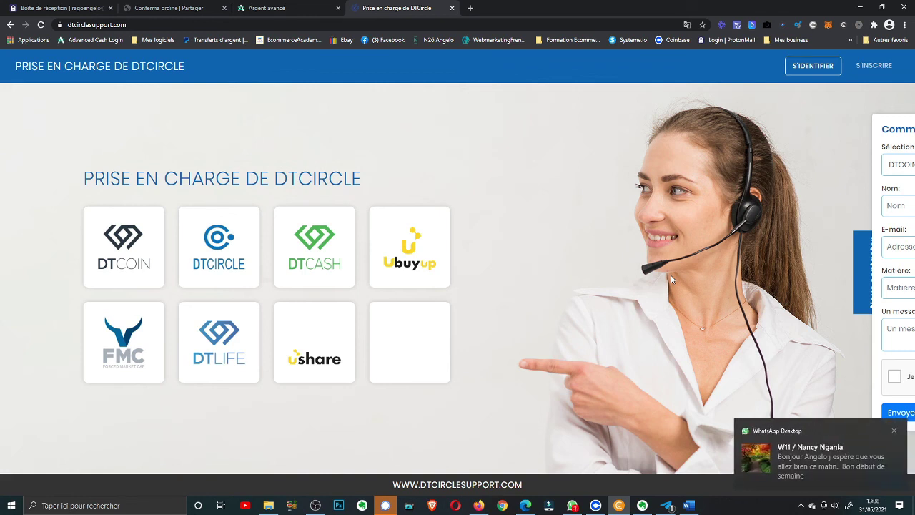
left_click(894, 431)
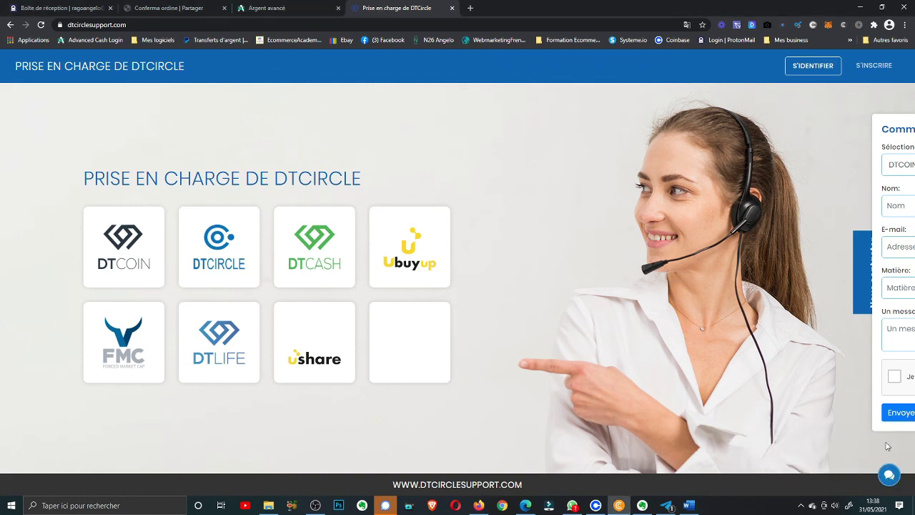